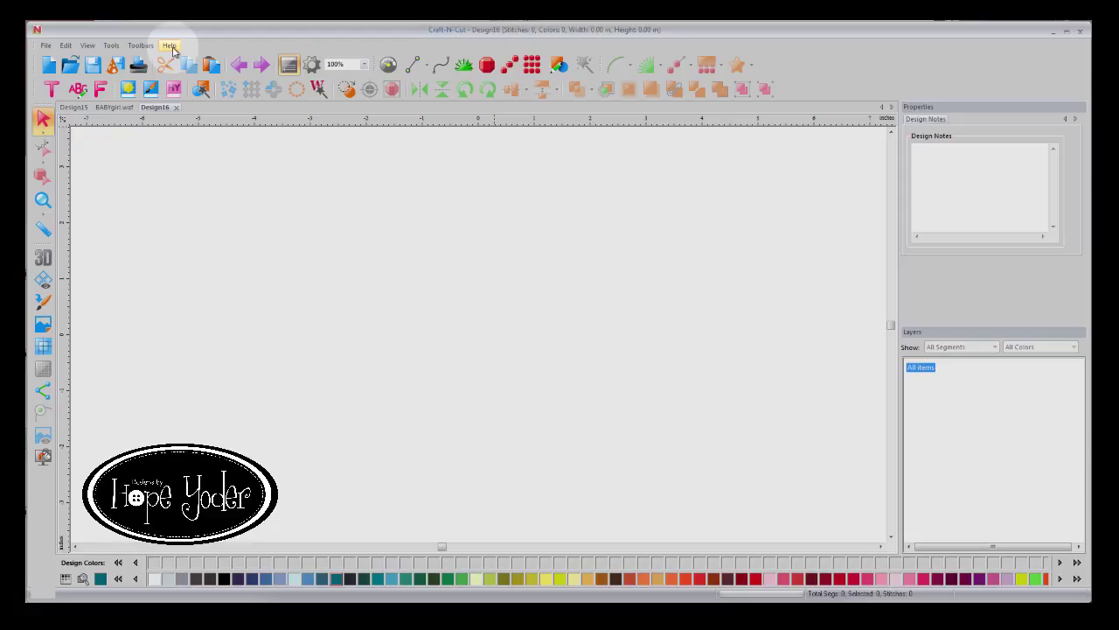
Place a default text object on the canvas with the plain Text tool
click(172, 46)
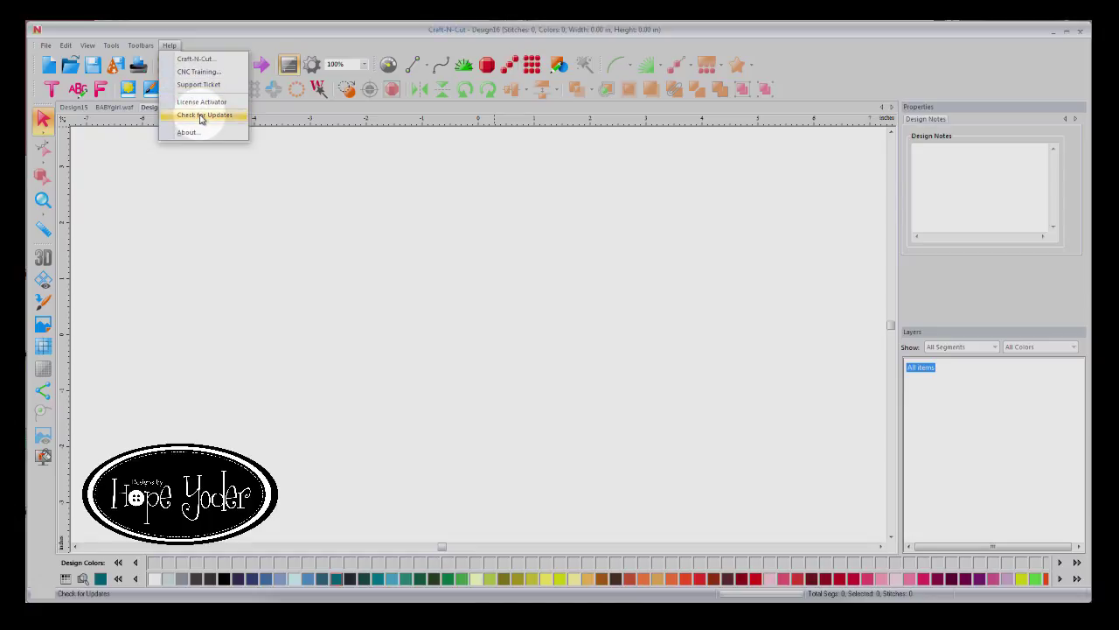
click(355, 219)
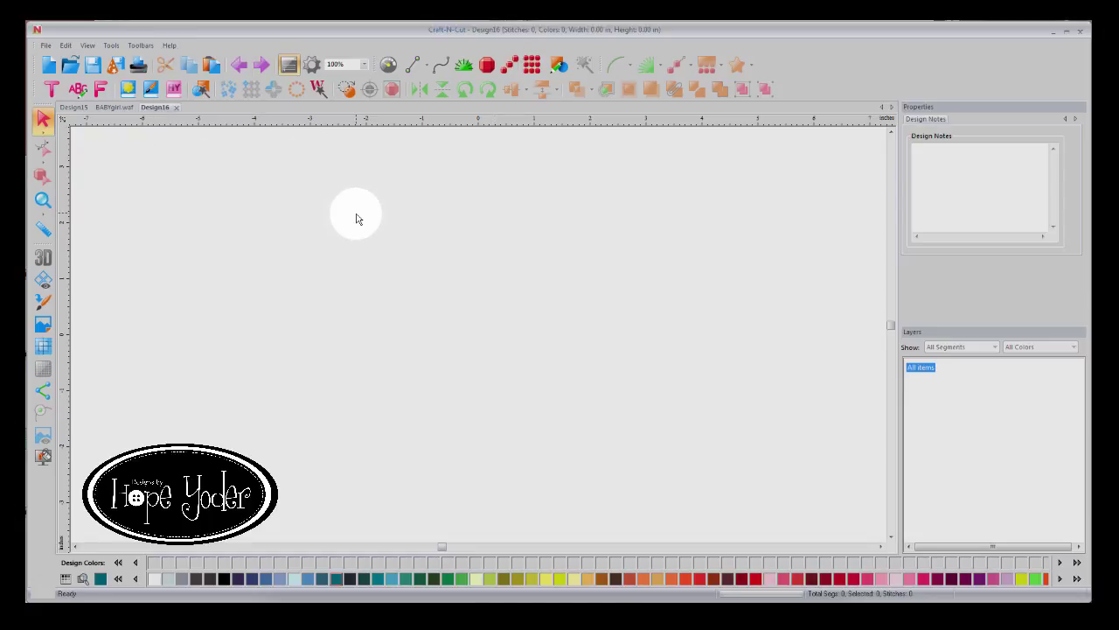
click(51, 88)
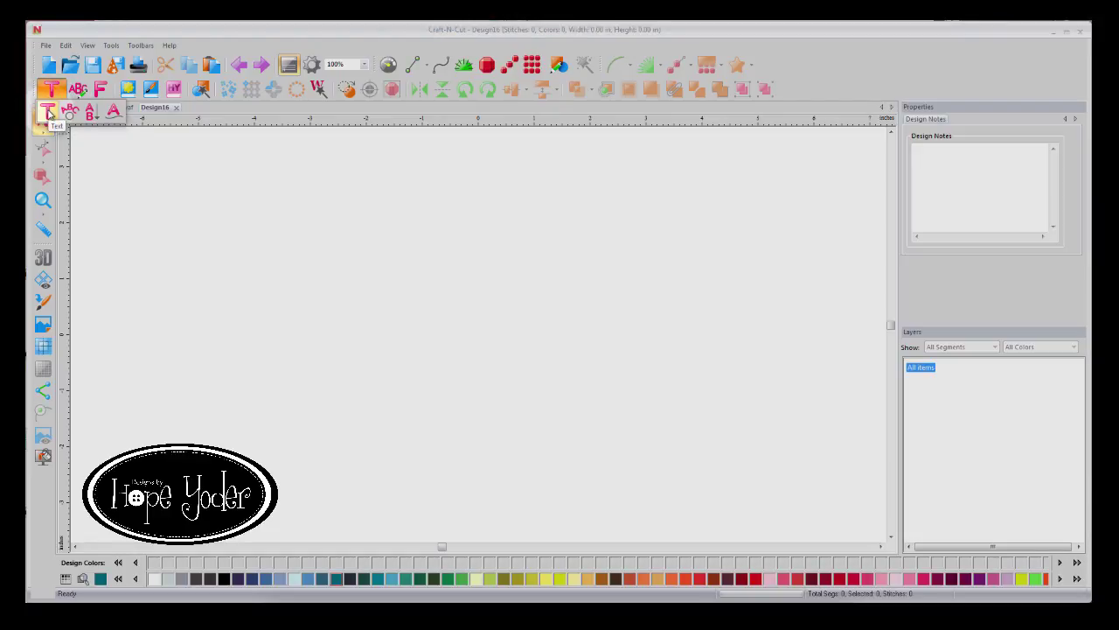
click(48, 112)
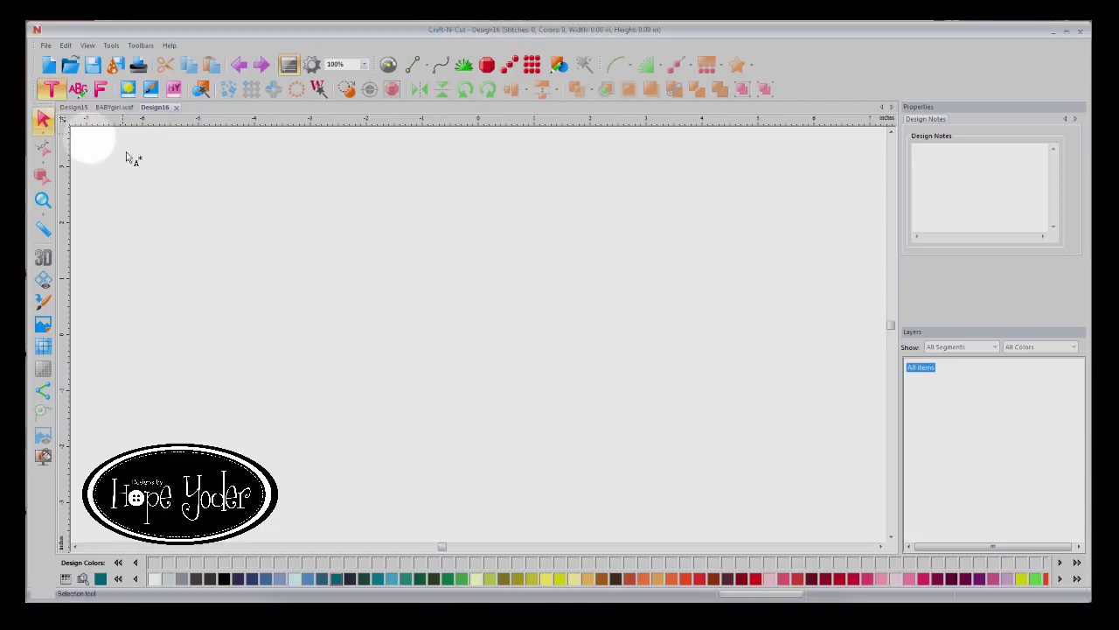
click(435, 207)
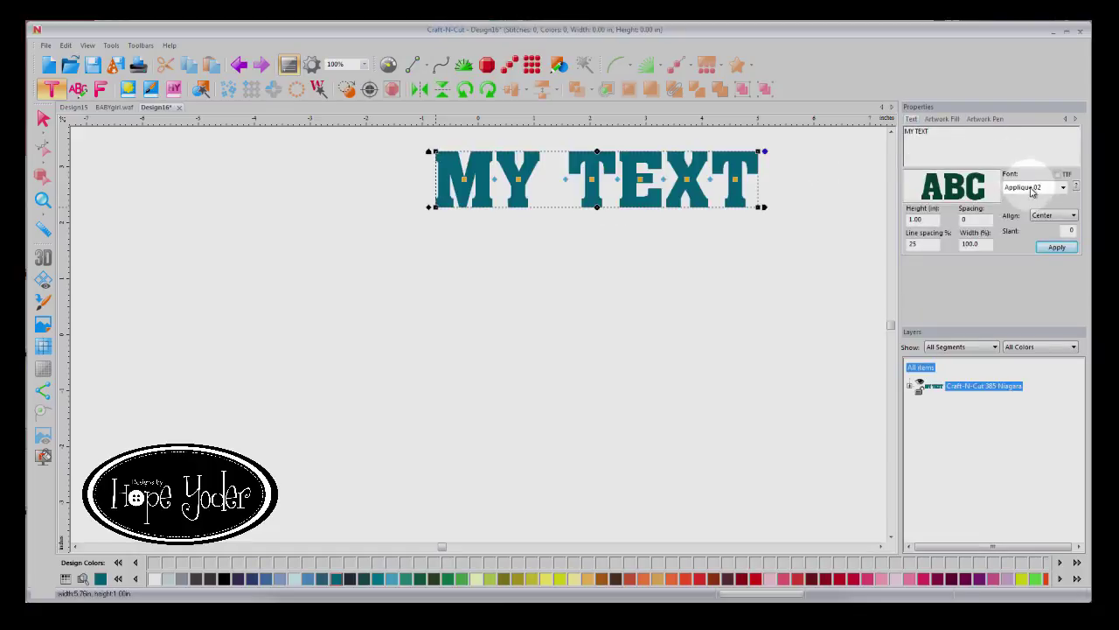
Replace MY TEXT with LOVE and YOU on two lines and apply line spacing 4
drag(951, 142, 892, 130)
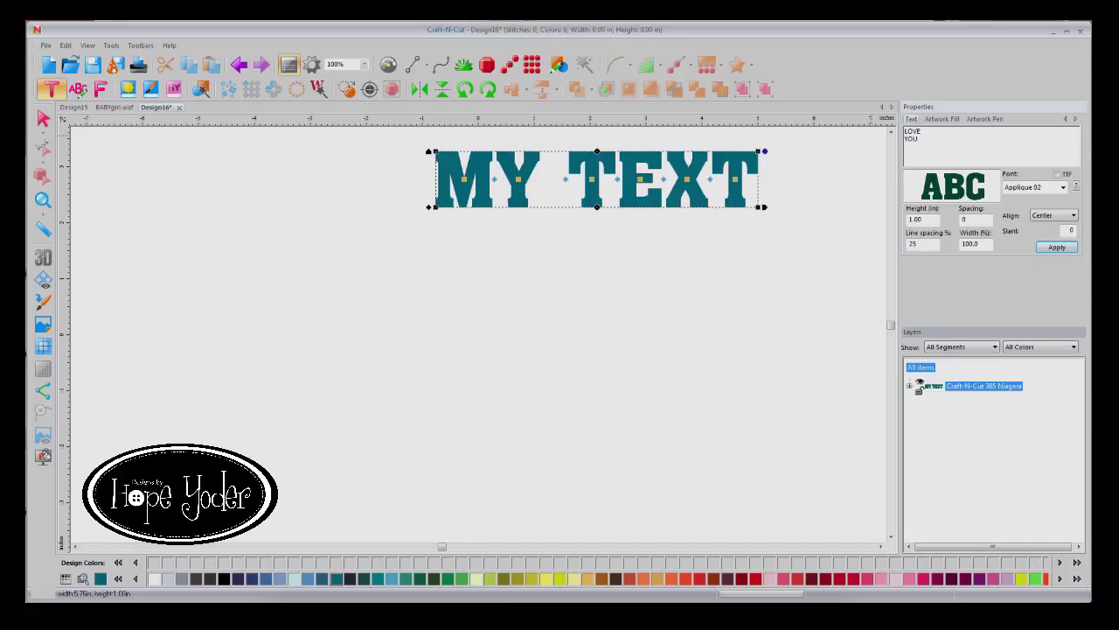
drag(940, 247, 890, 245)
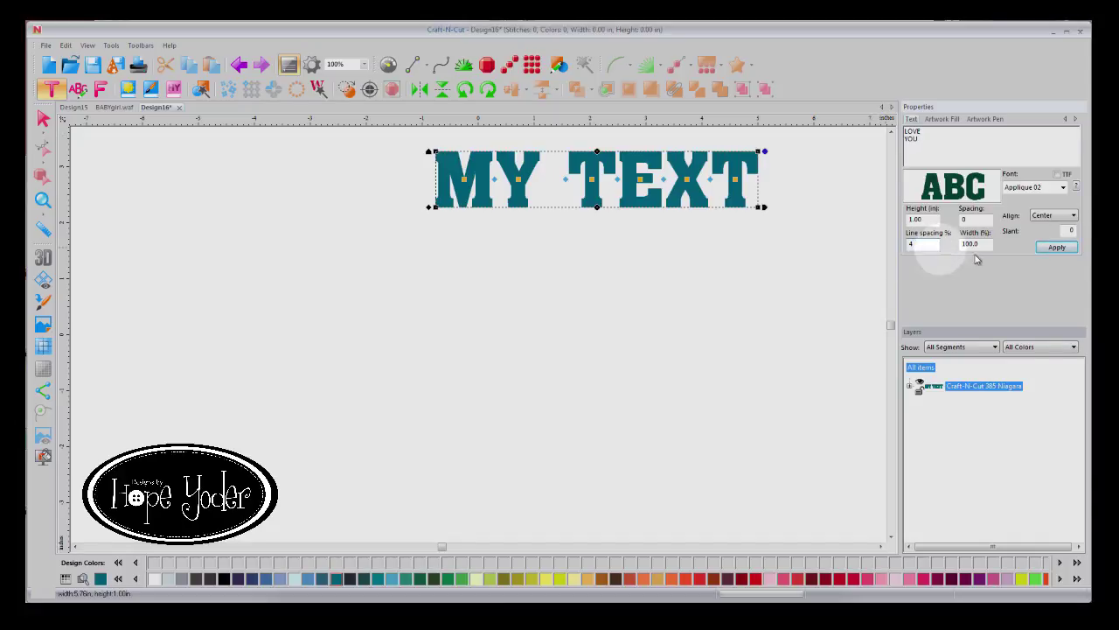
click(1056, 247)
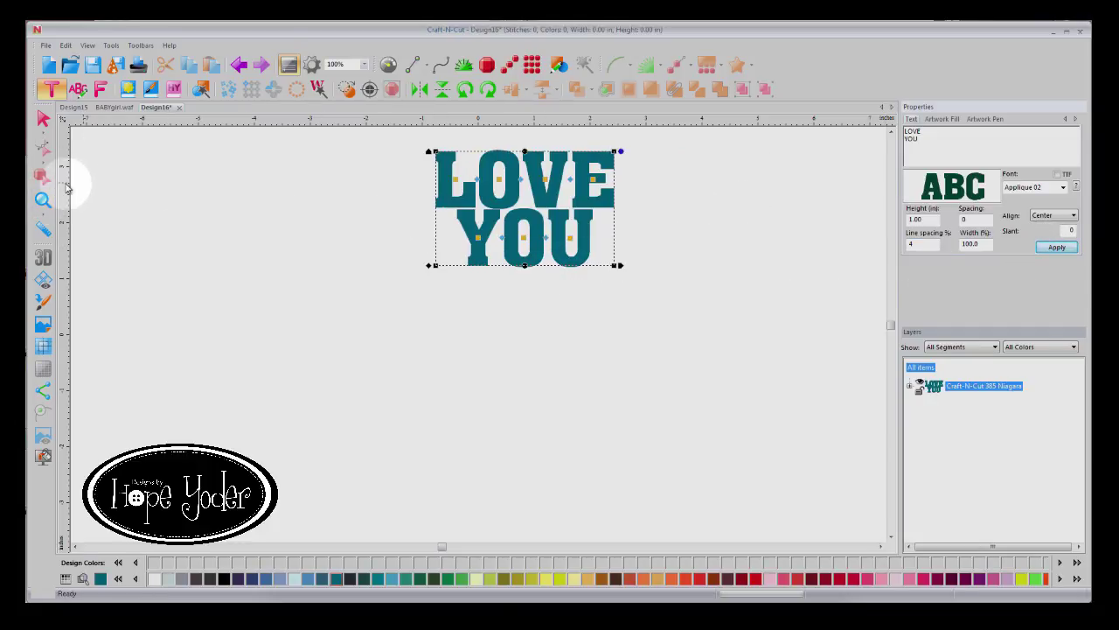
Zoom in and tighten the letter spacing of the top line, LOVE
click(43, 199)
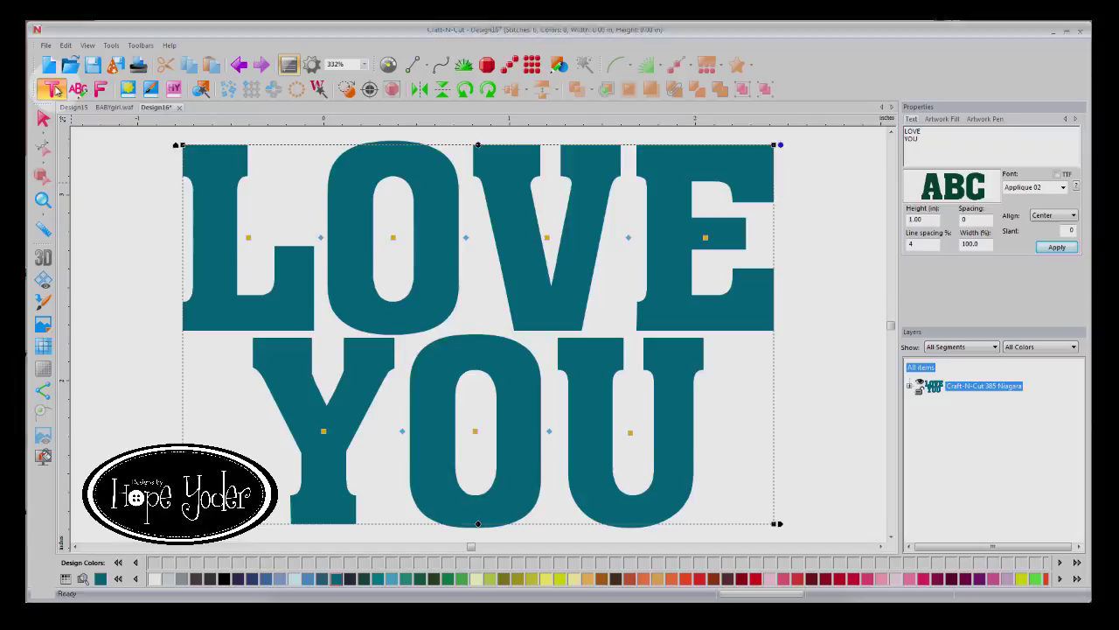
click(51, 89)
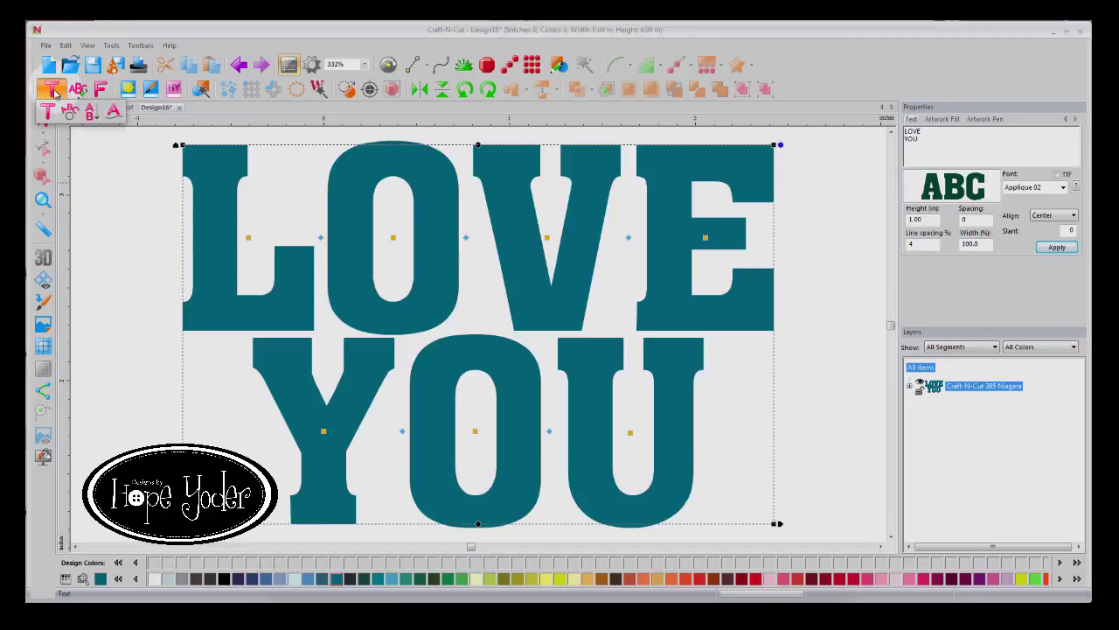
click(321, 243)
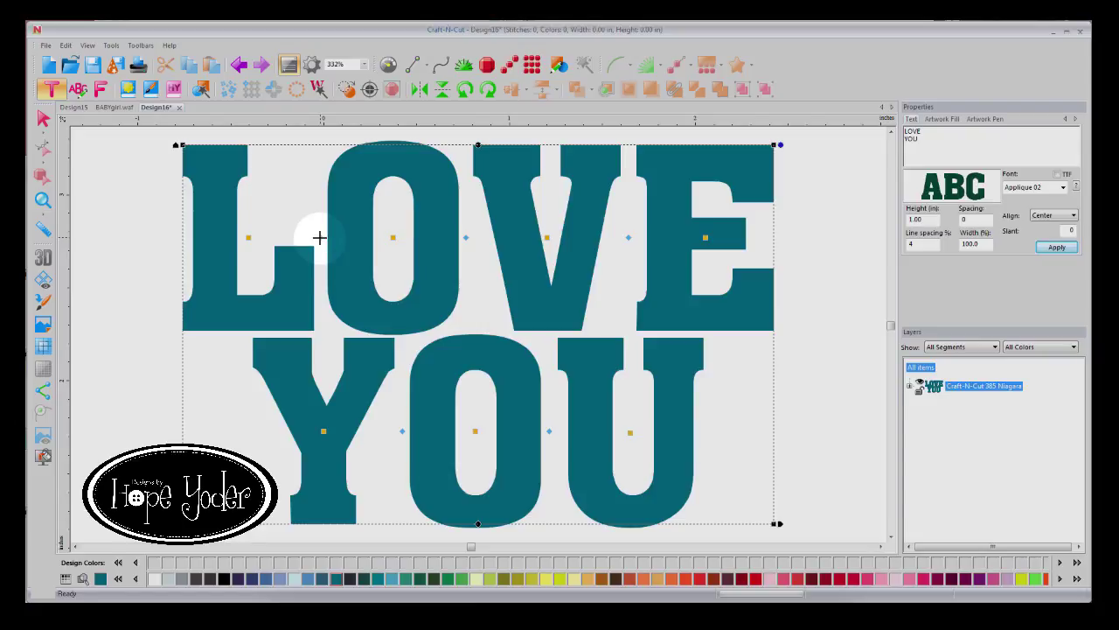
drag(317, 238, 308, 238)
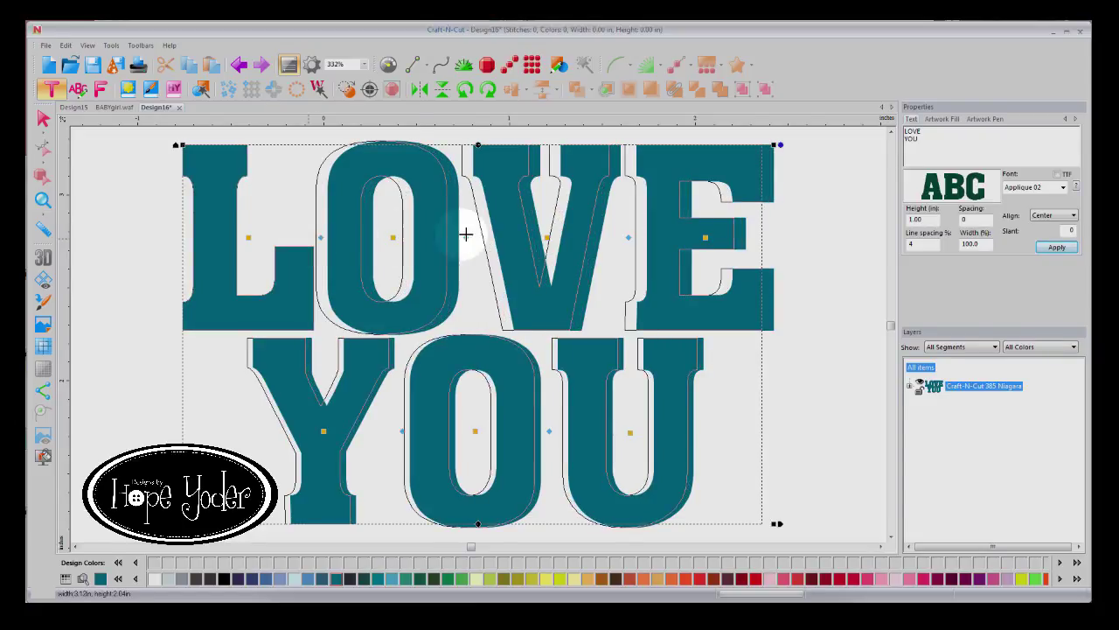
drag(448, 237, 440, 236)
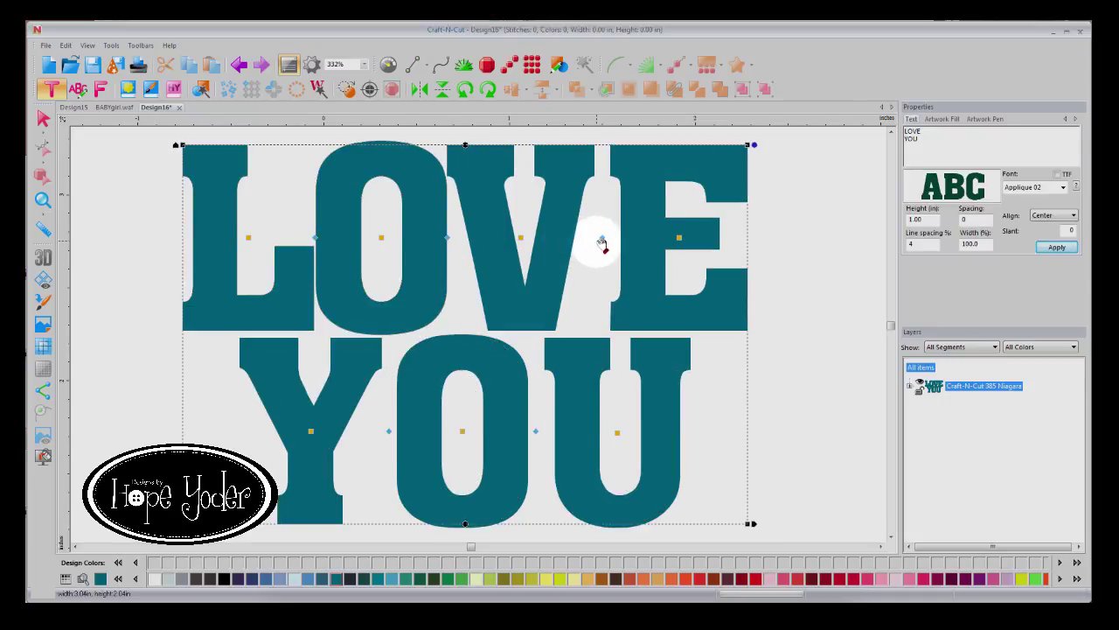
drag(601, 238, 582, 249)
Tighten the letter spacing of the bottom line, YOU, so letters nearly touch
drag(385, 430, 368, 430)
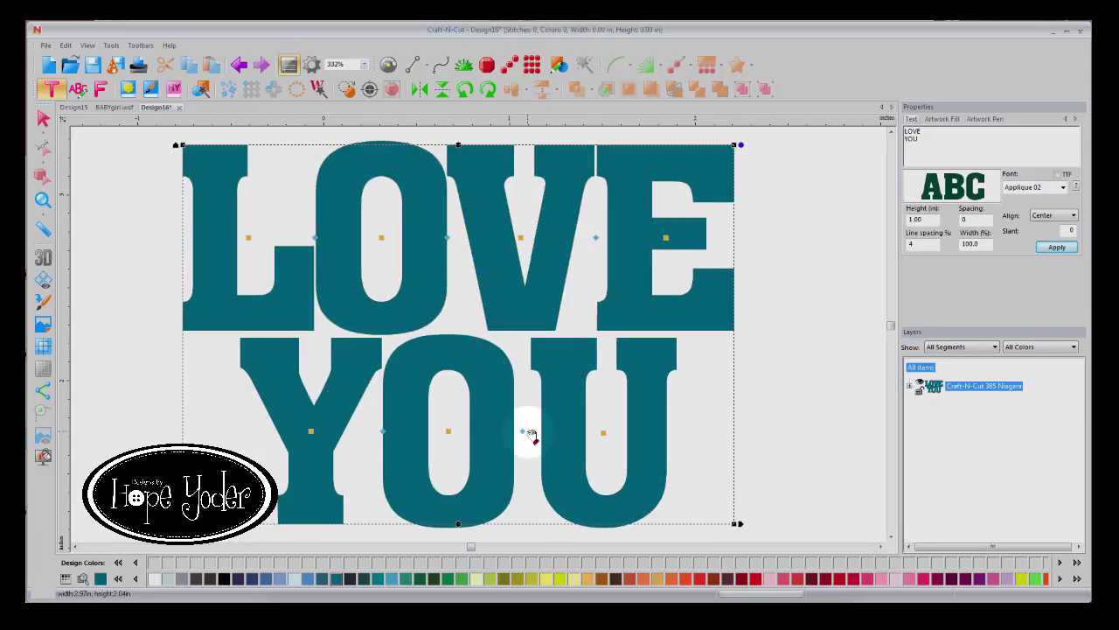
drag(521, 430, 507, 430)
click(602, 429)
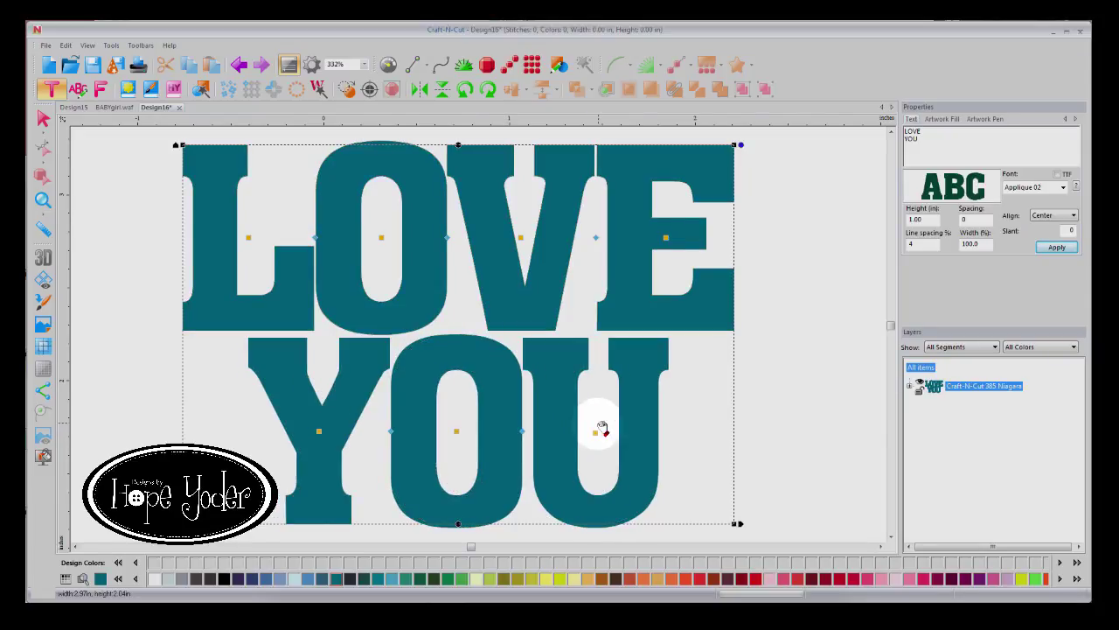
drag(390, 431, 390, 431)
click(563, 439)
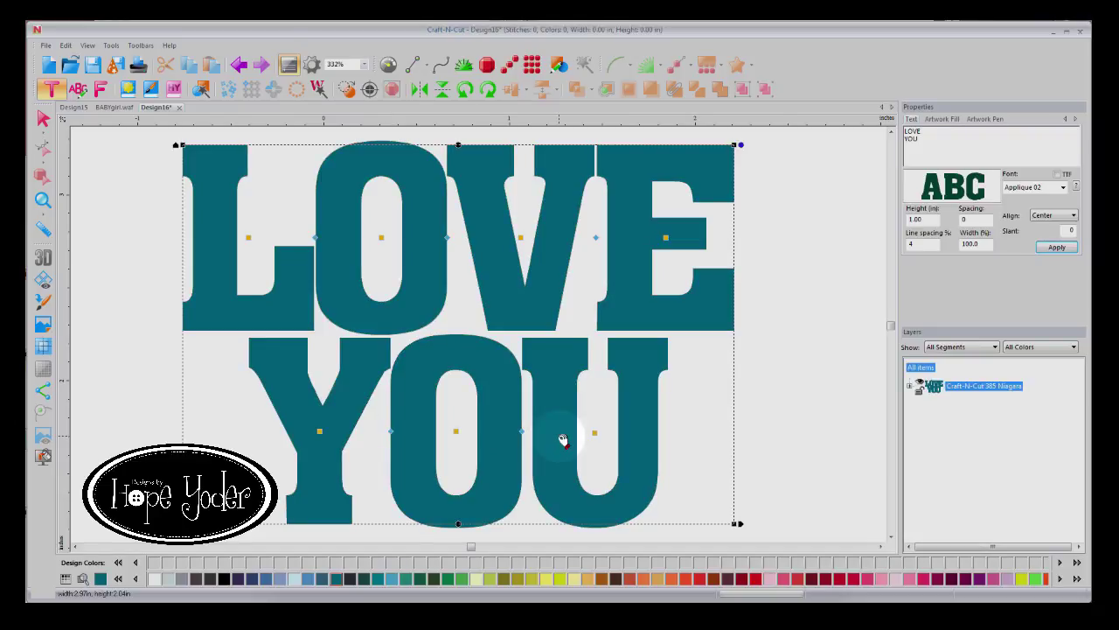
click(43, 200)
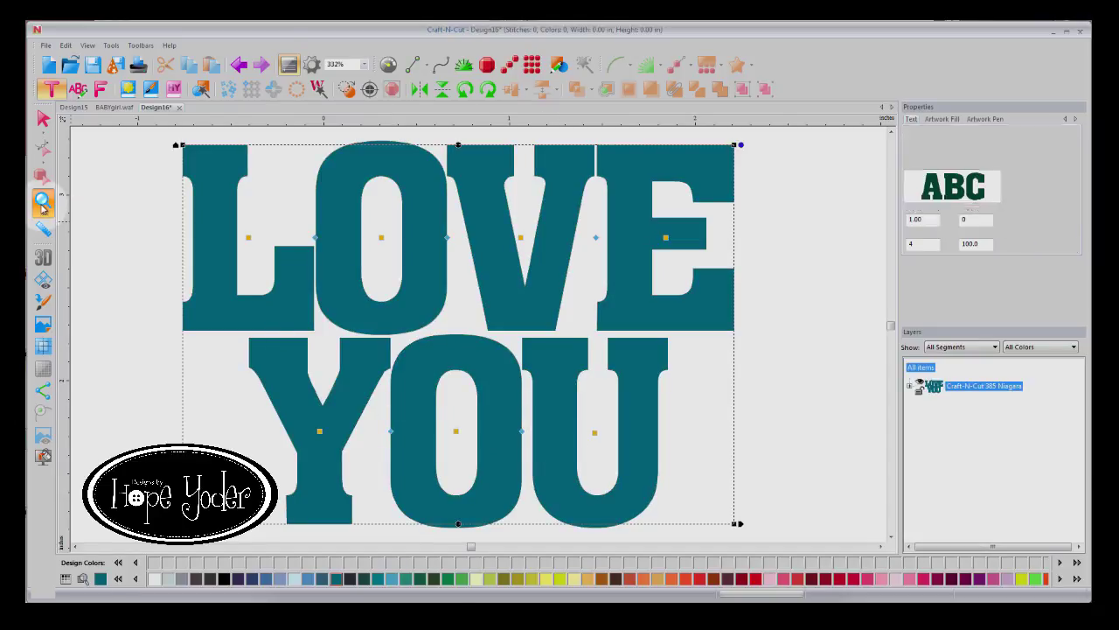
Add the Heart 003 shape in red, then move and shrink it onto LOVE YOU
click(43, 119)
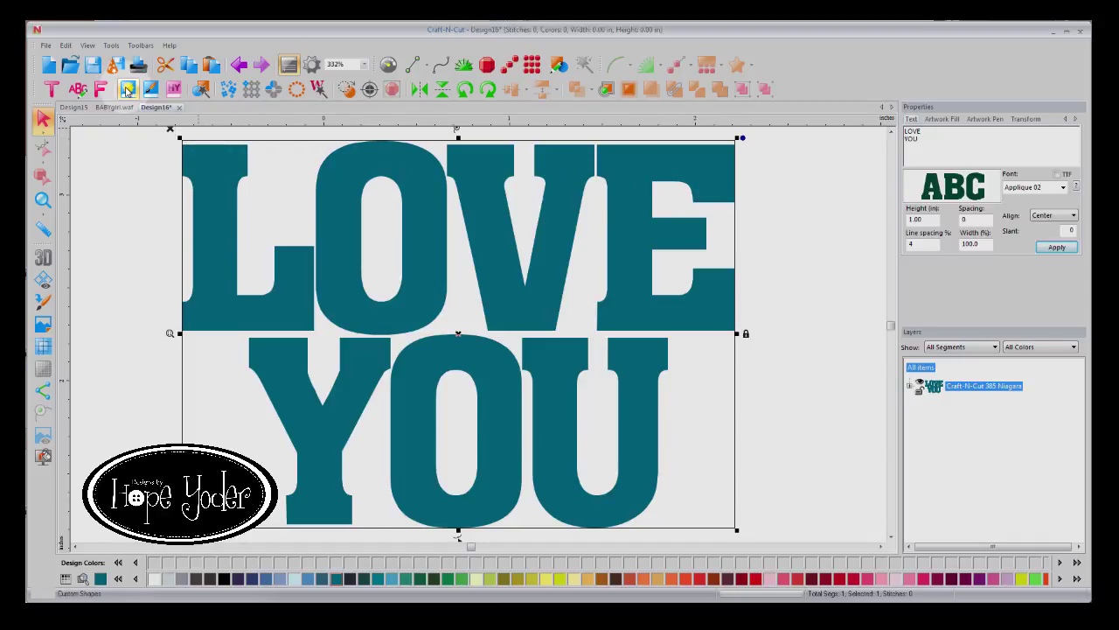
click(127, 89)
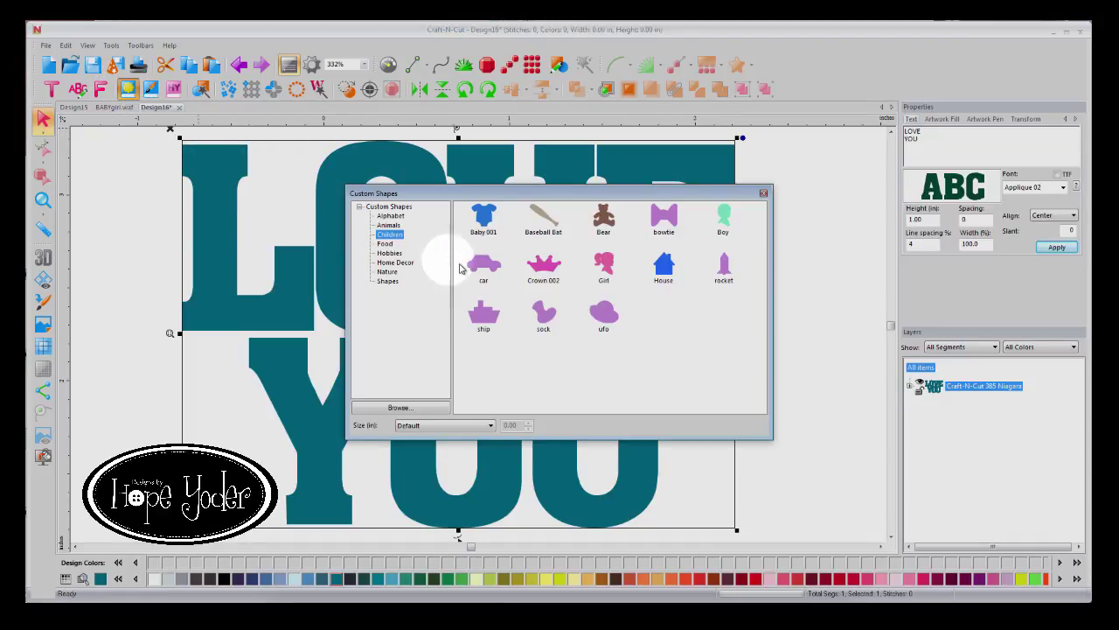
click(387, 281)
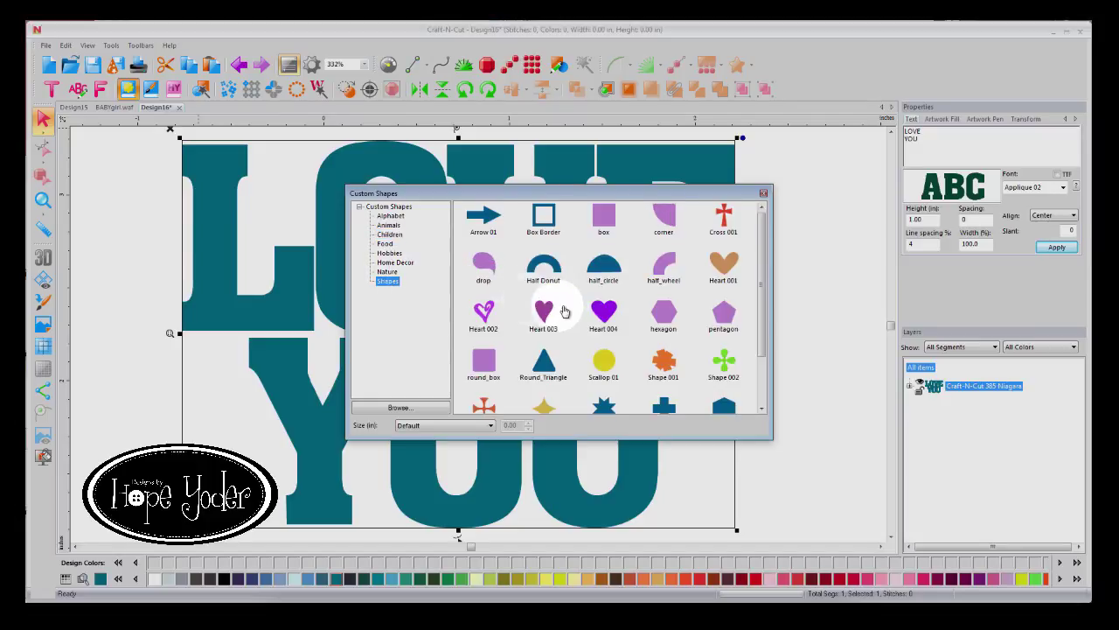
double_click(531, 311)
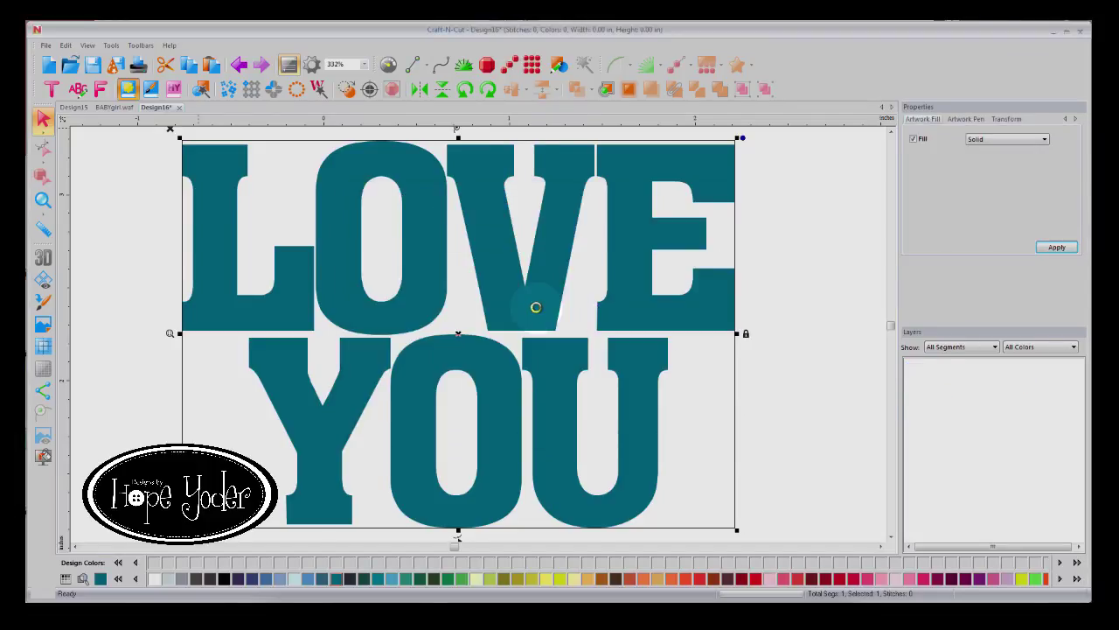
click(756, 579)
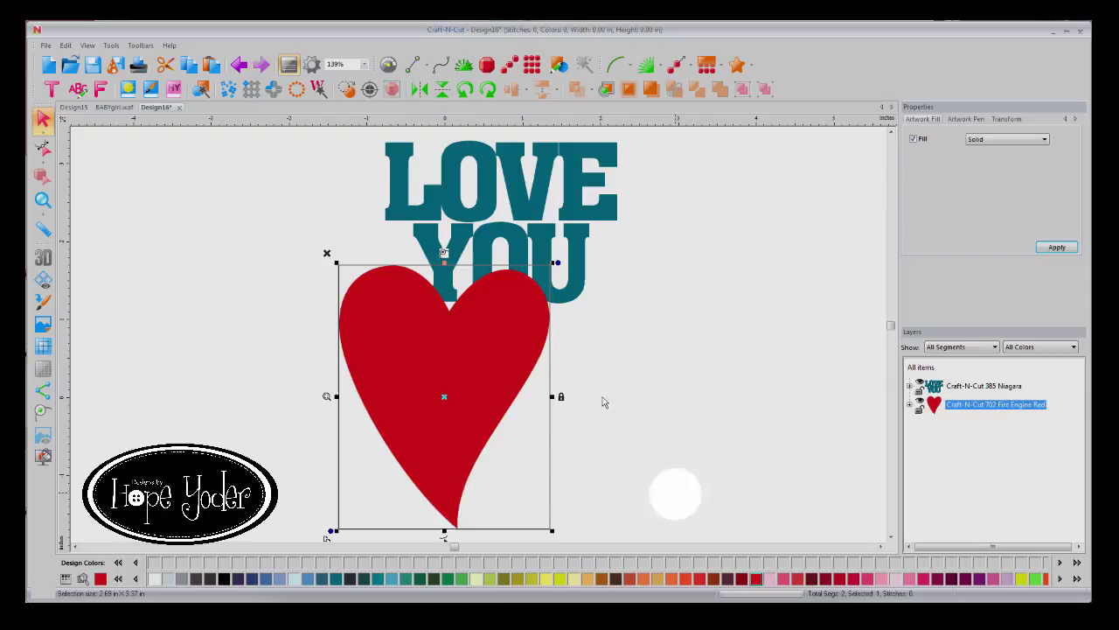
drag(487, 369, 563, 233)
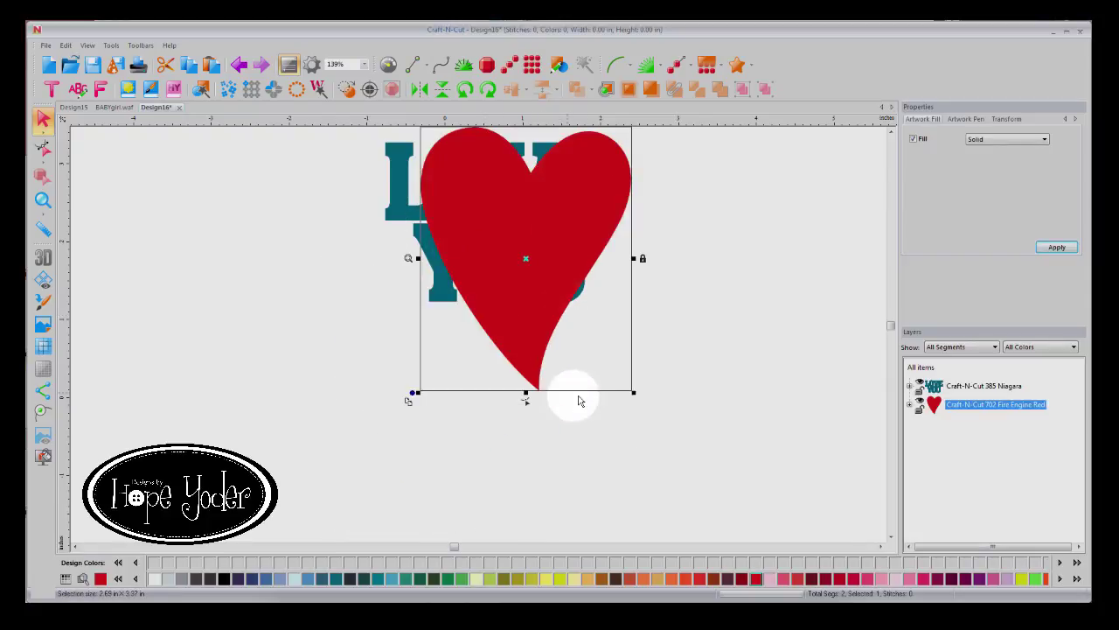
drag(635, 392, 536, 272)
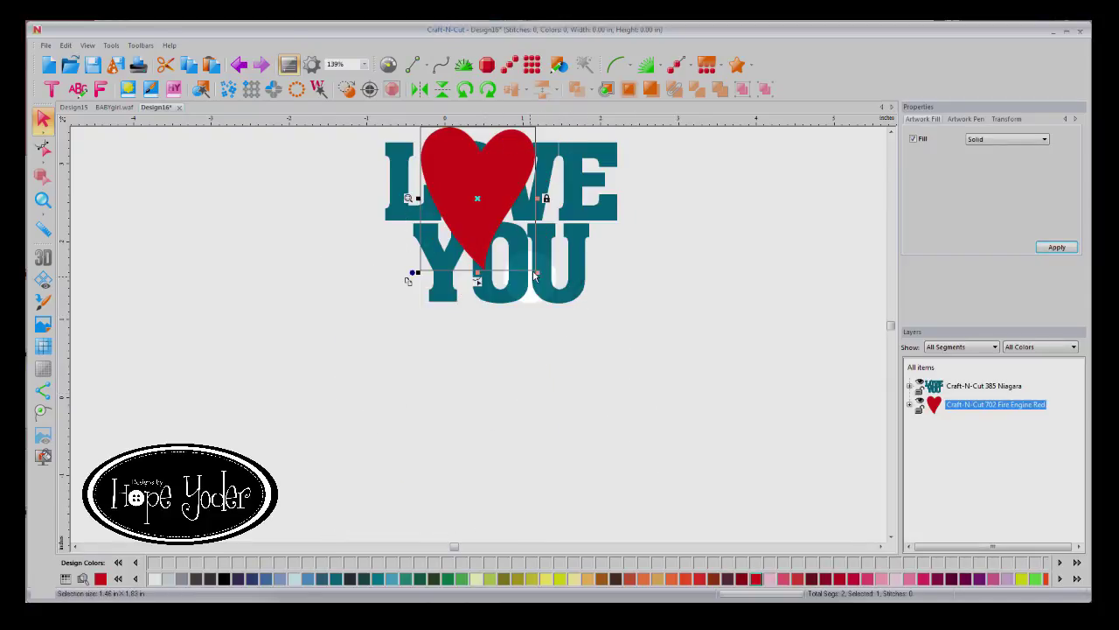
Zoom in and widen the heart to about 1.60 by 1.83 in
click(42, 200)
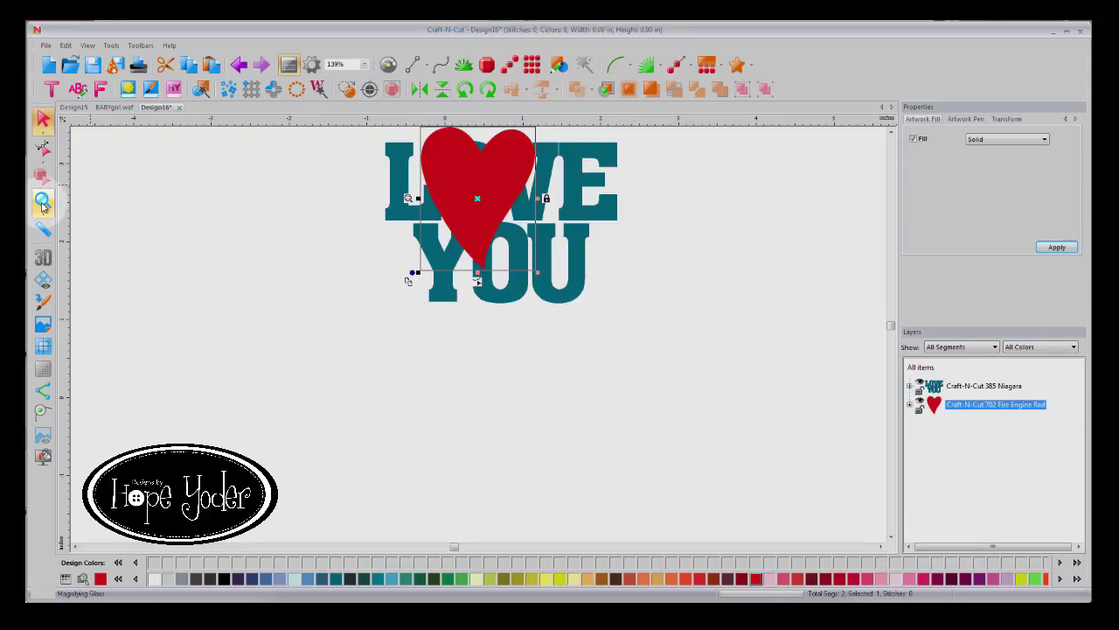
click(498, 214)
drag(449, 299, 529, 345)
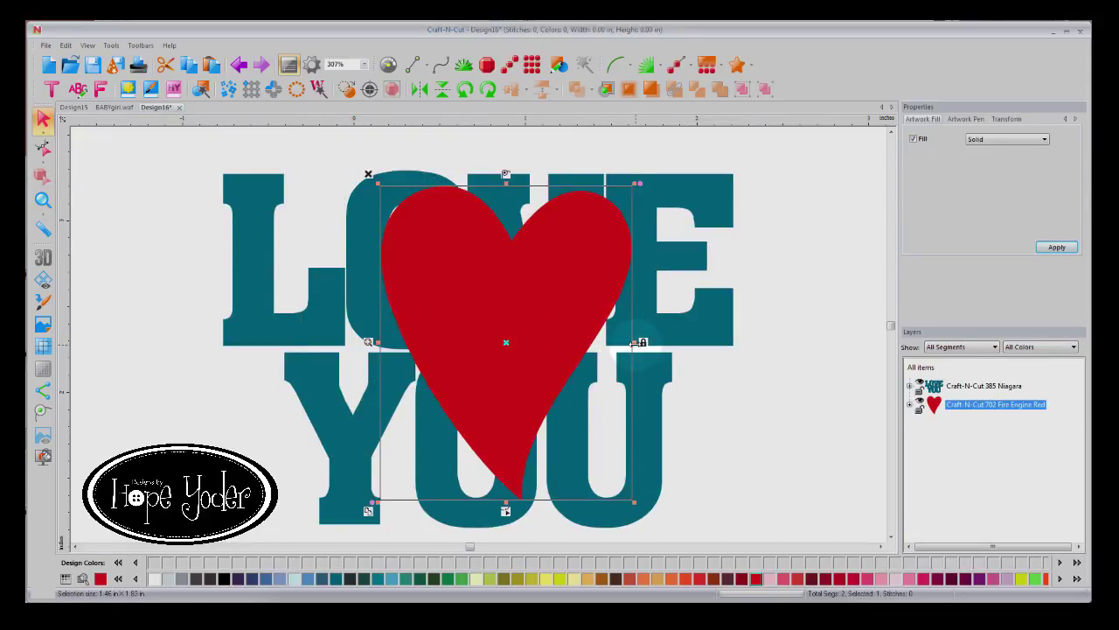
drag(635, 342, 574, 338)
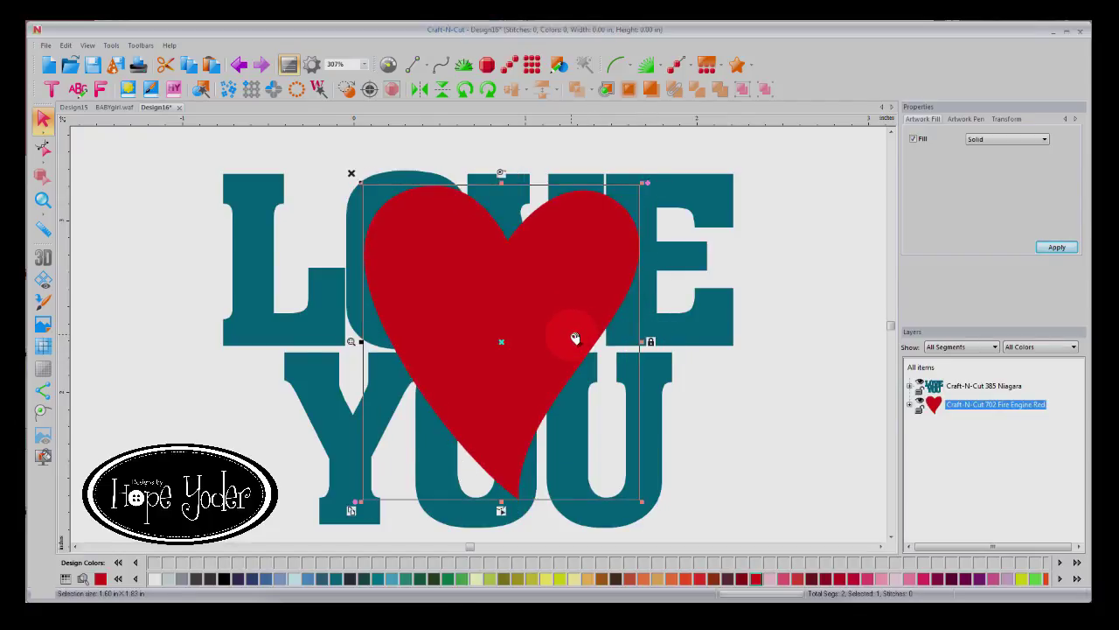
Select all items and apply Knockout so the LOVE YOU letters cut the heart
click(921, 367)
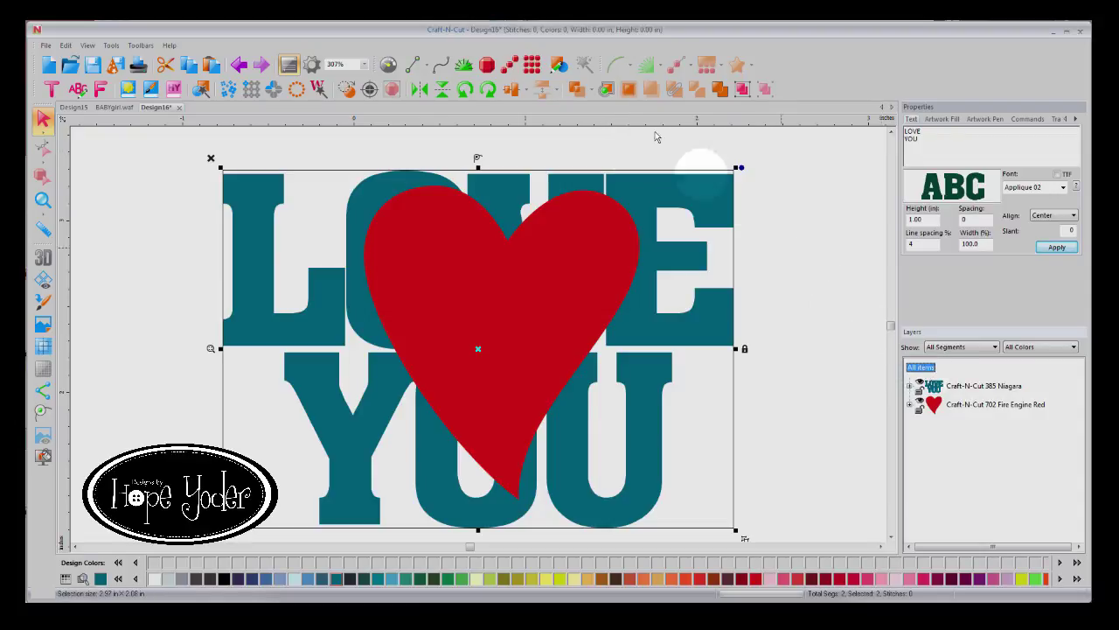
click(593, 92)
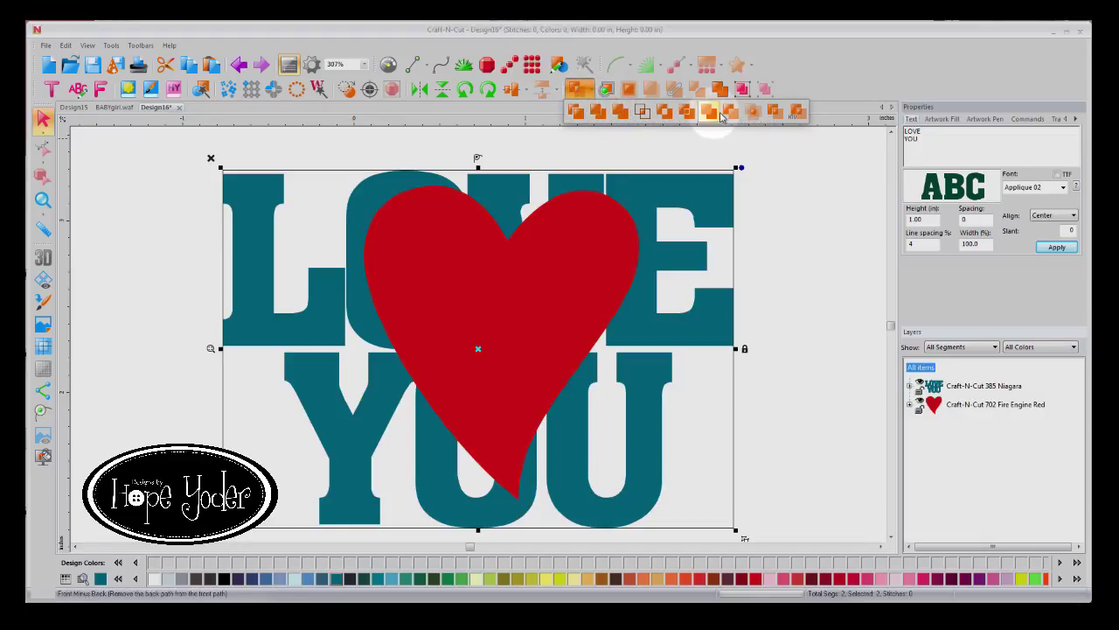
click(777, 114)
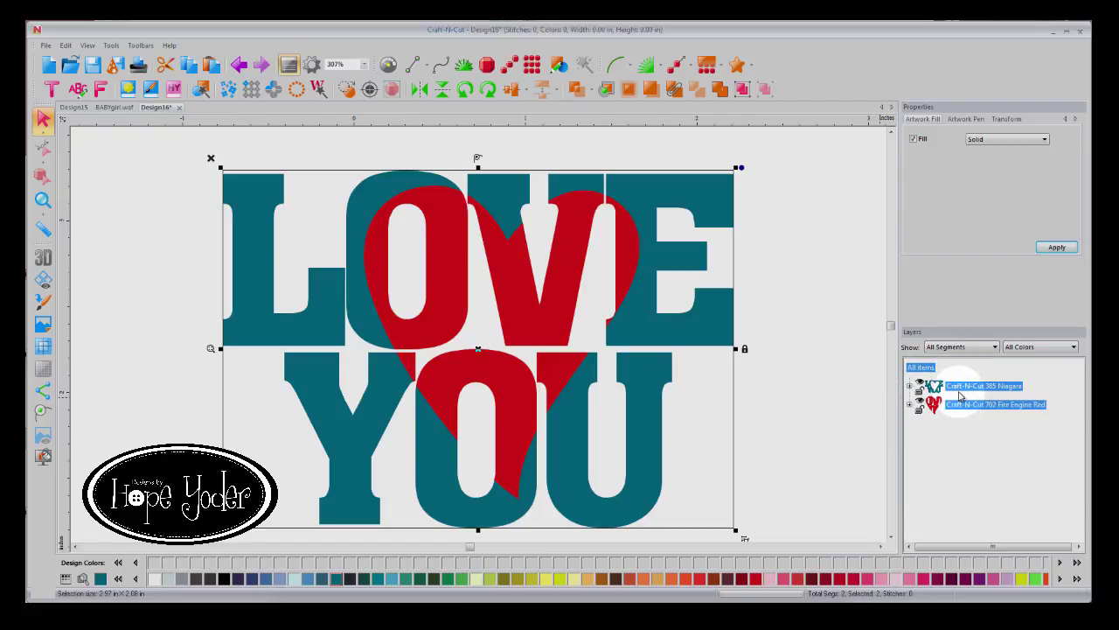
click(923, 368)
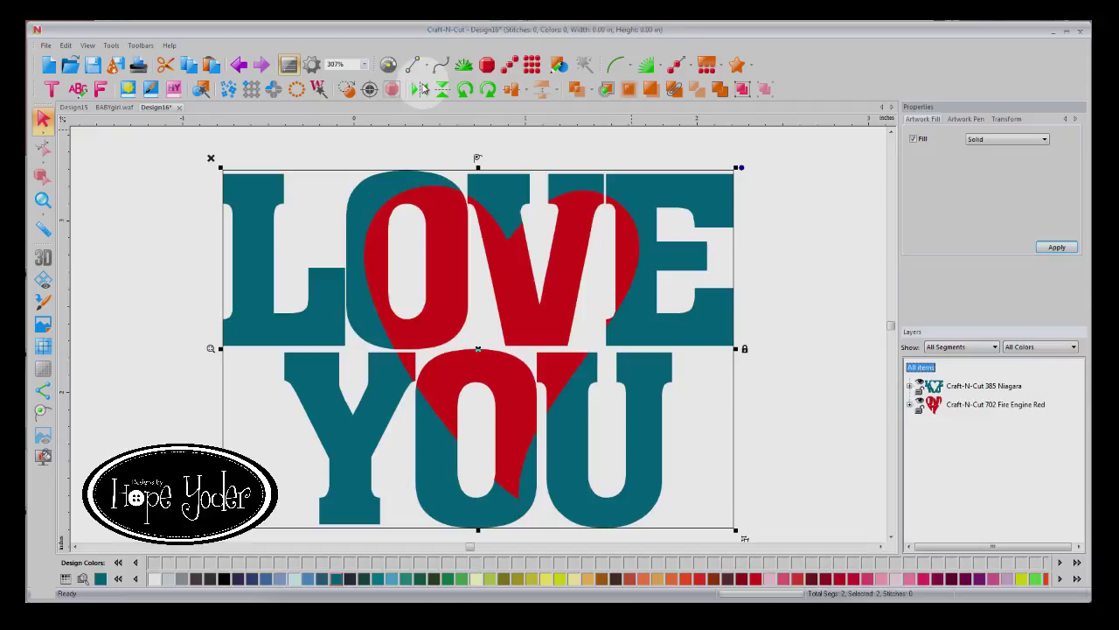
Add layered vinyl registration marks positioned at the Top
click(369, 90)
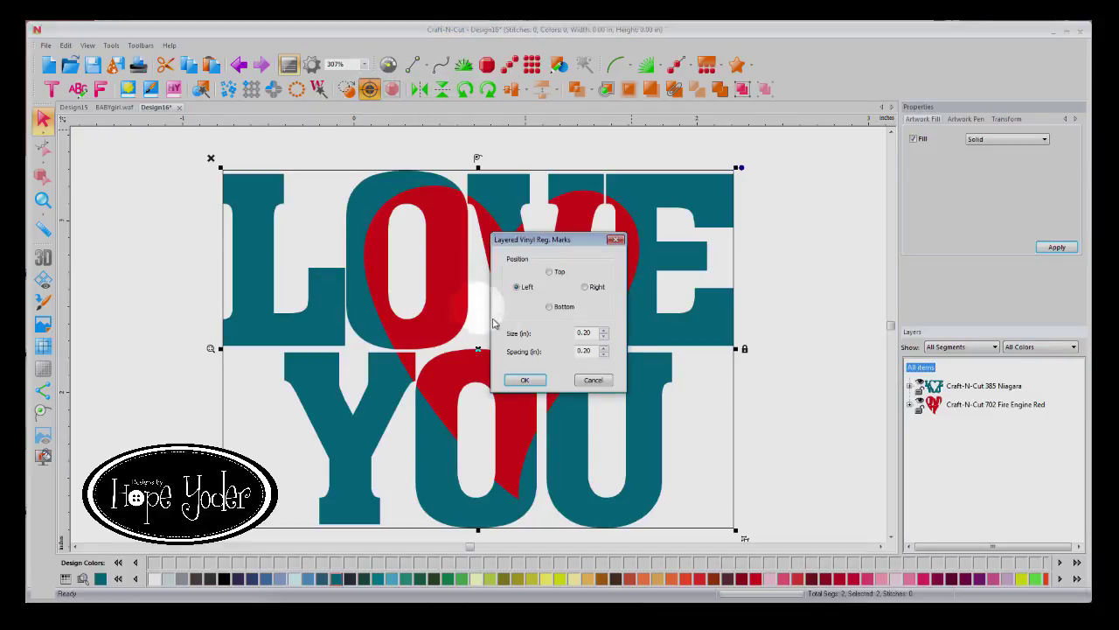
click(549, 272)
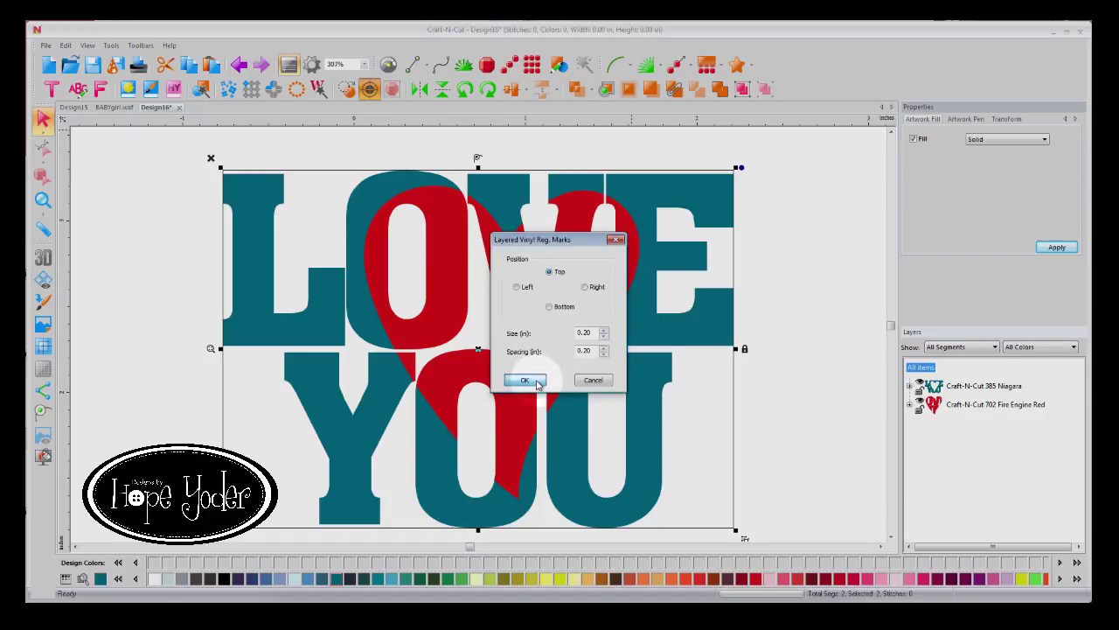
click(528, 380)
Drag the teal letters layer aside to inspect, then move it back over the red layer
click(43, 199)
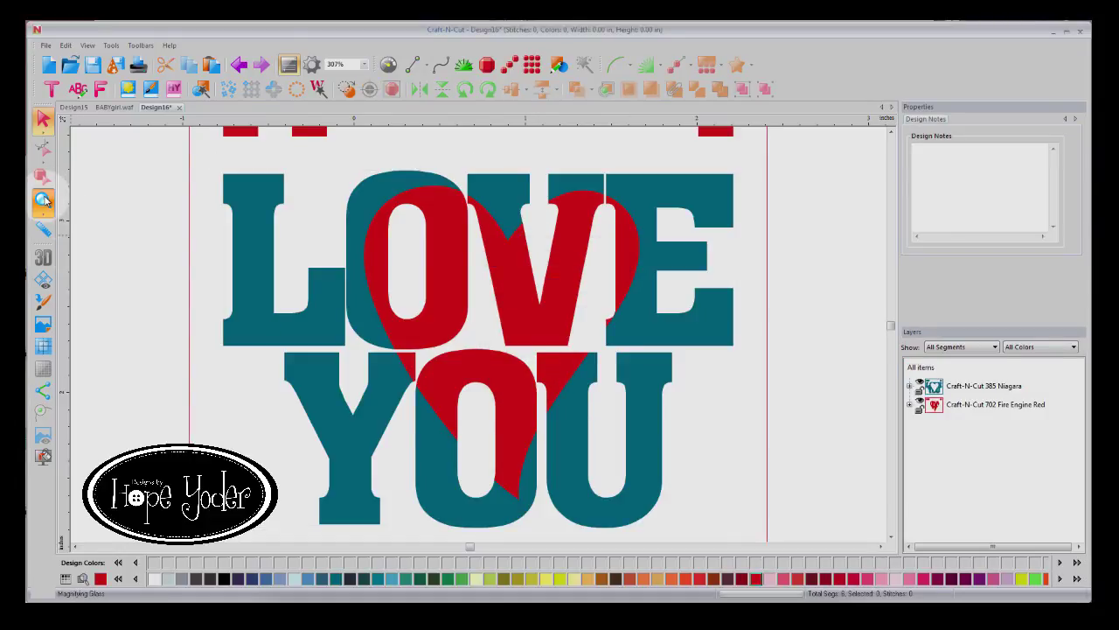
drag(439, 225, 31, 233)
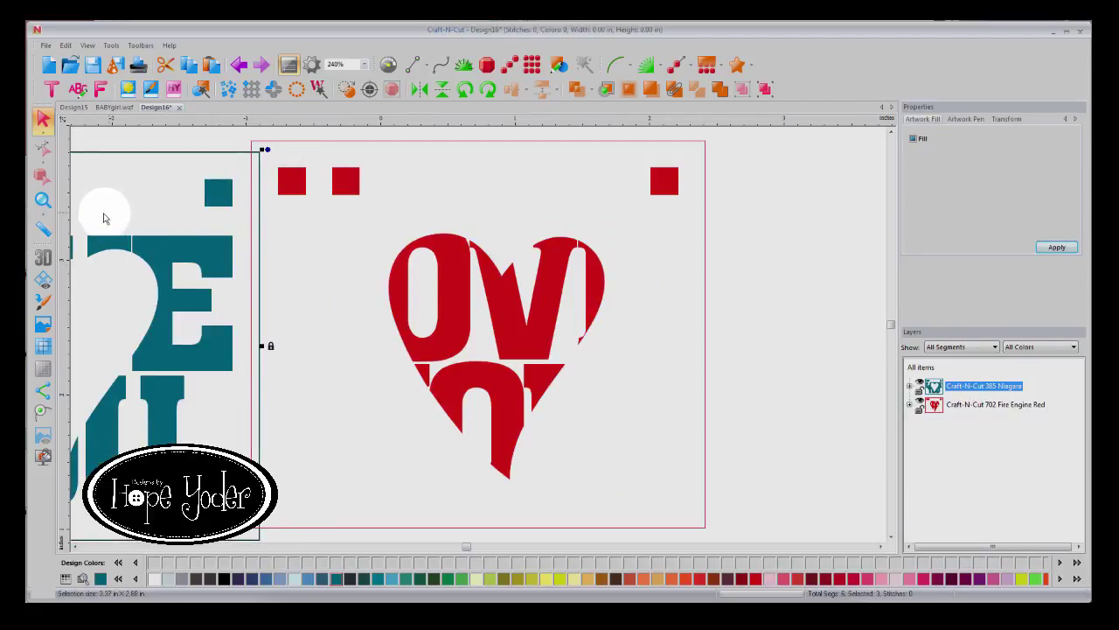
click(43, 200)
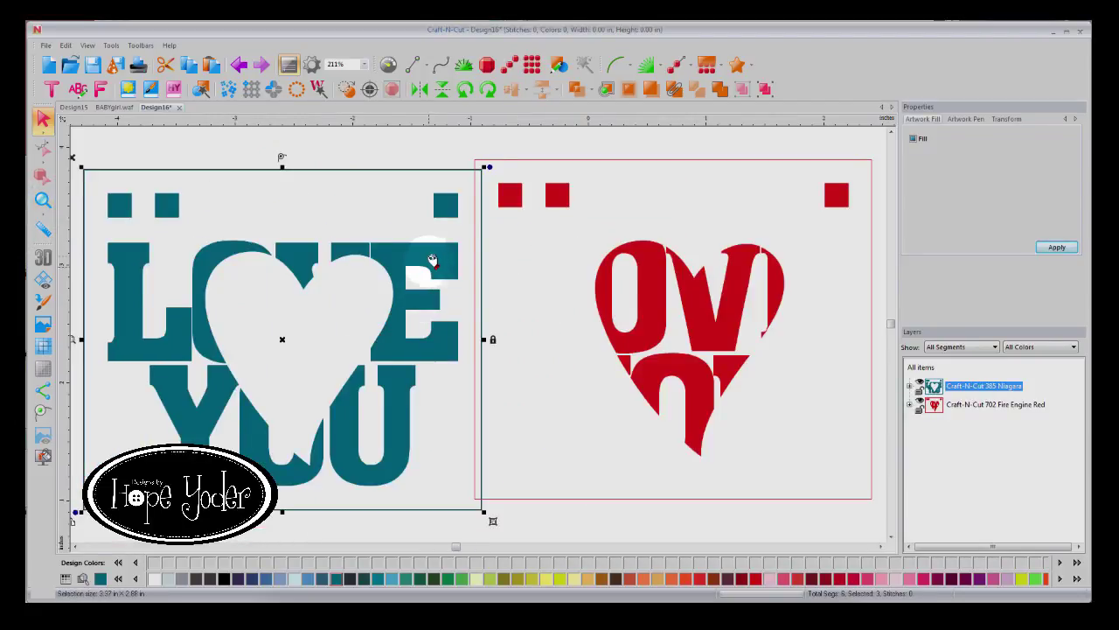
drag(430, 254, 823, 252)
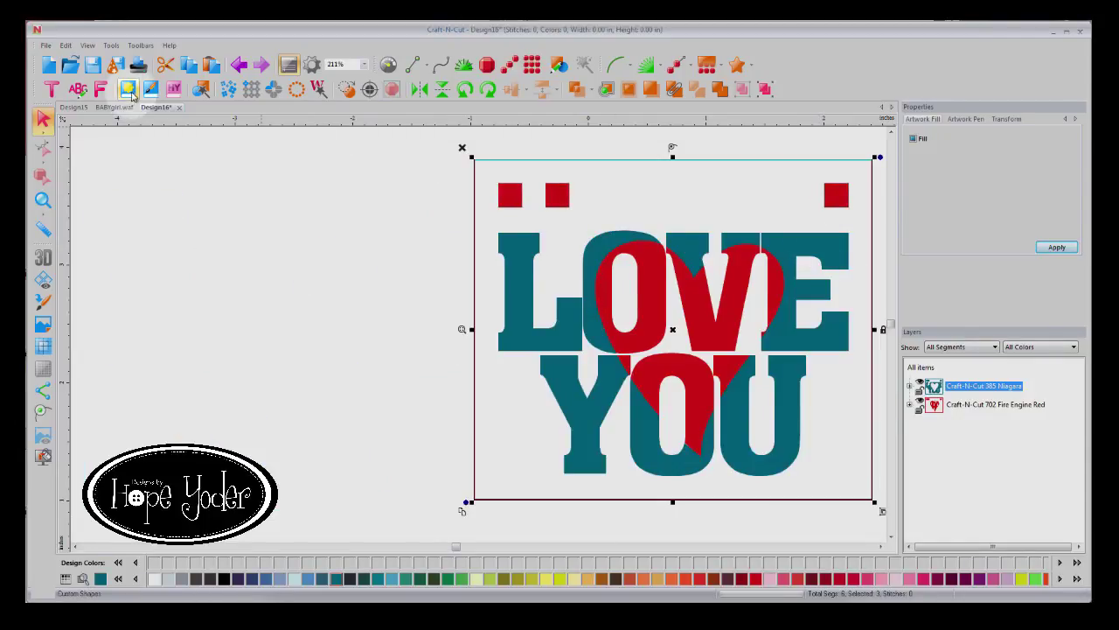
click(117, 69)
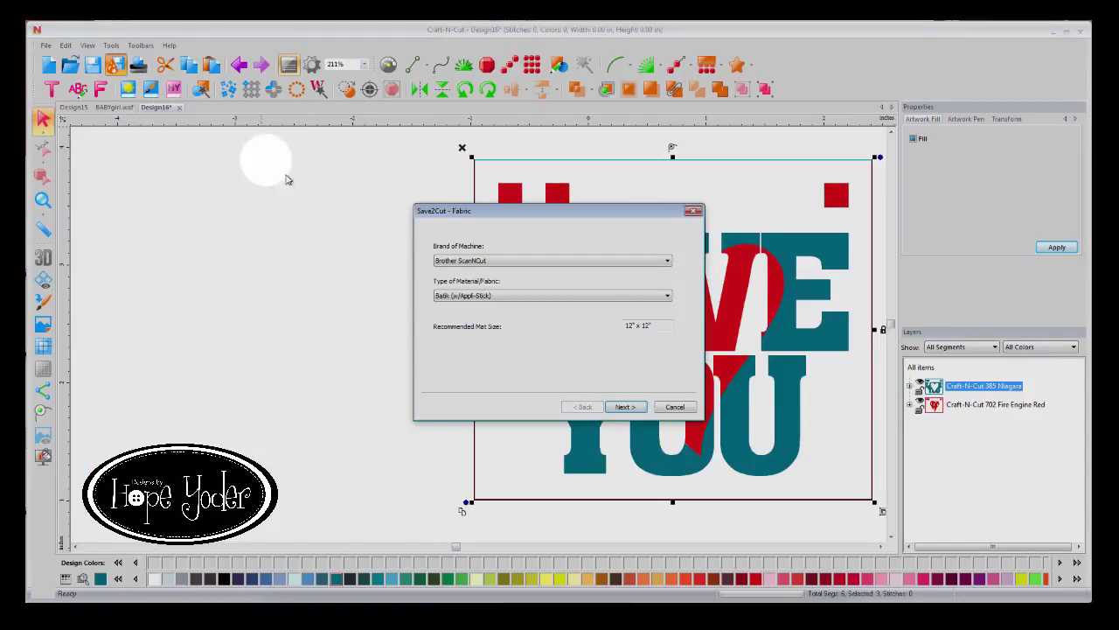
click(492, 297)
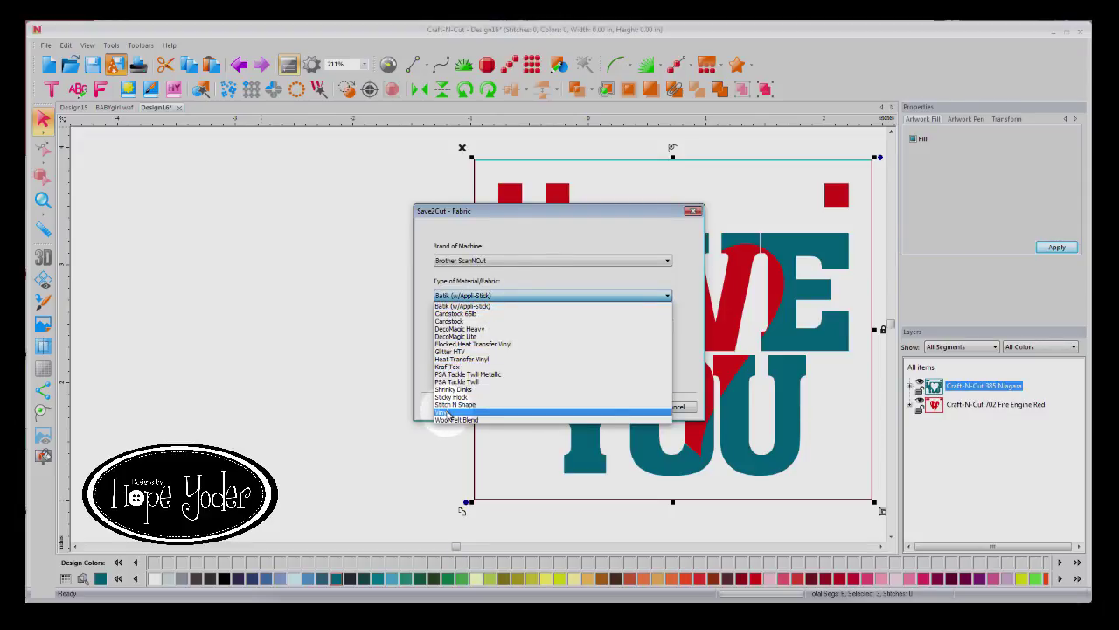
click(550, 410)
click(626, 407)
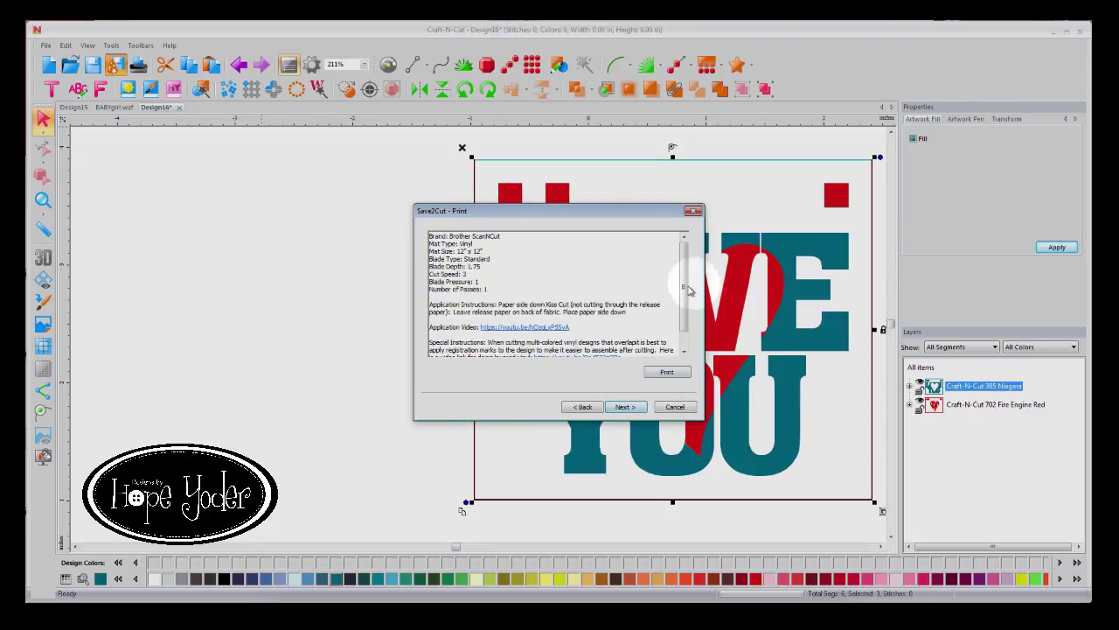
scroll(680, 335, down, 1)
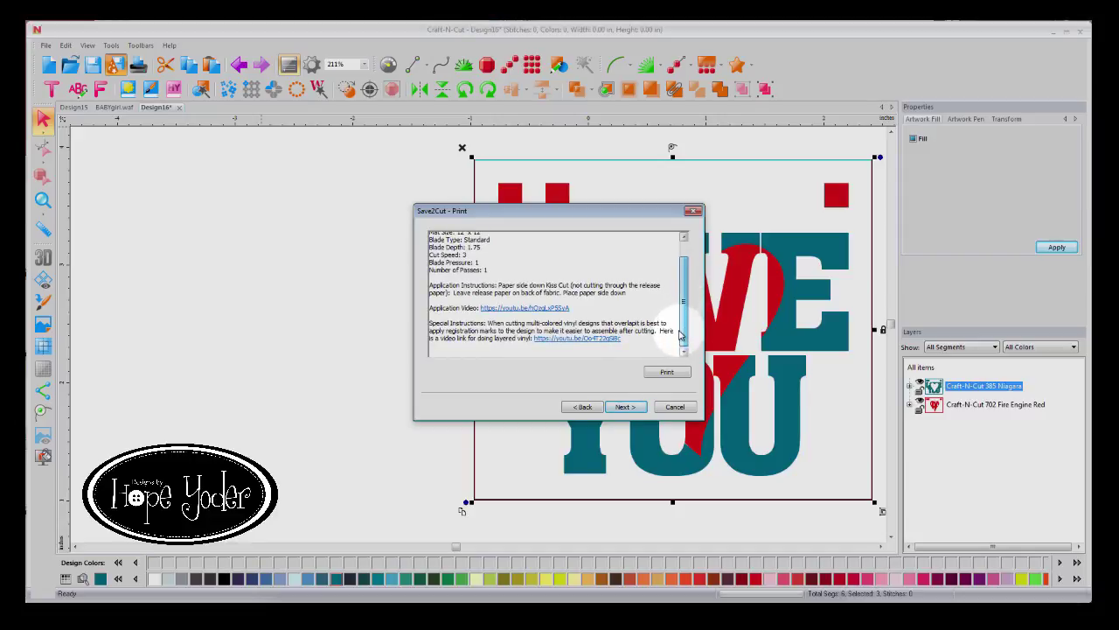
click(605, 344)
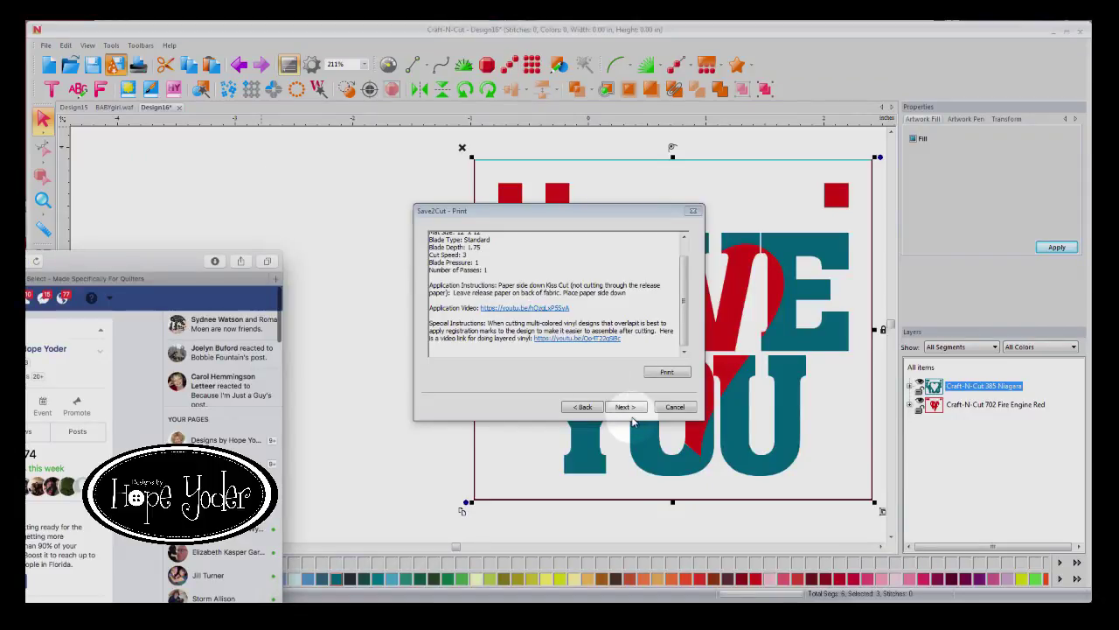
click(675, 406)
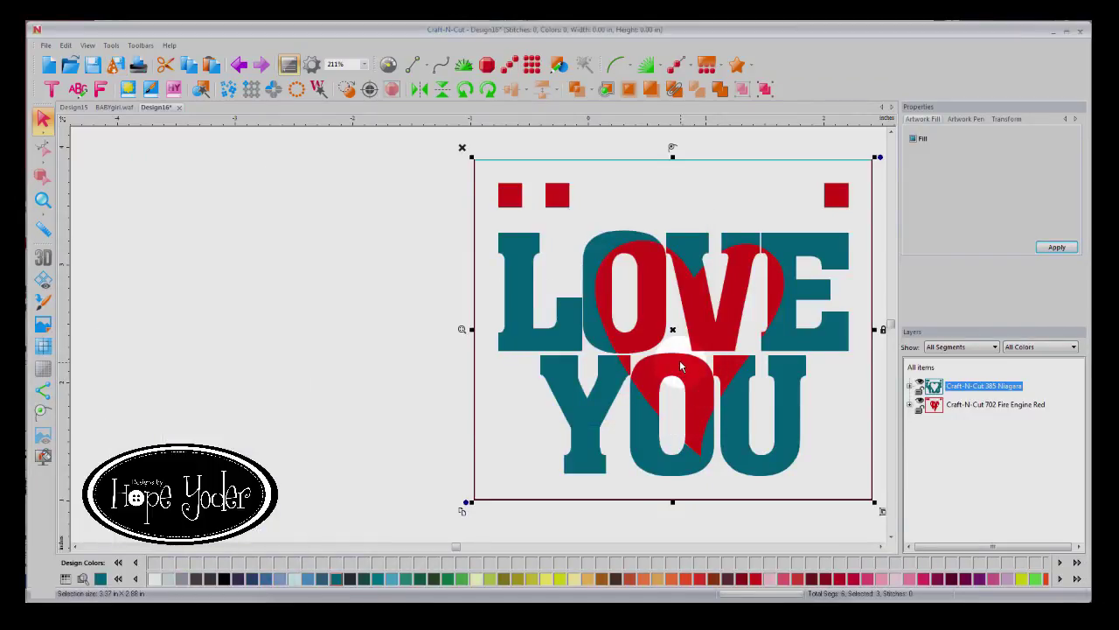
Undo the registration marks and knockout to restore the solid red heart
click(237, 66)
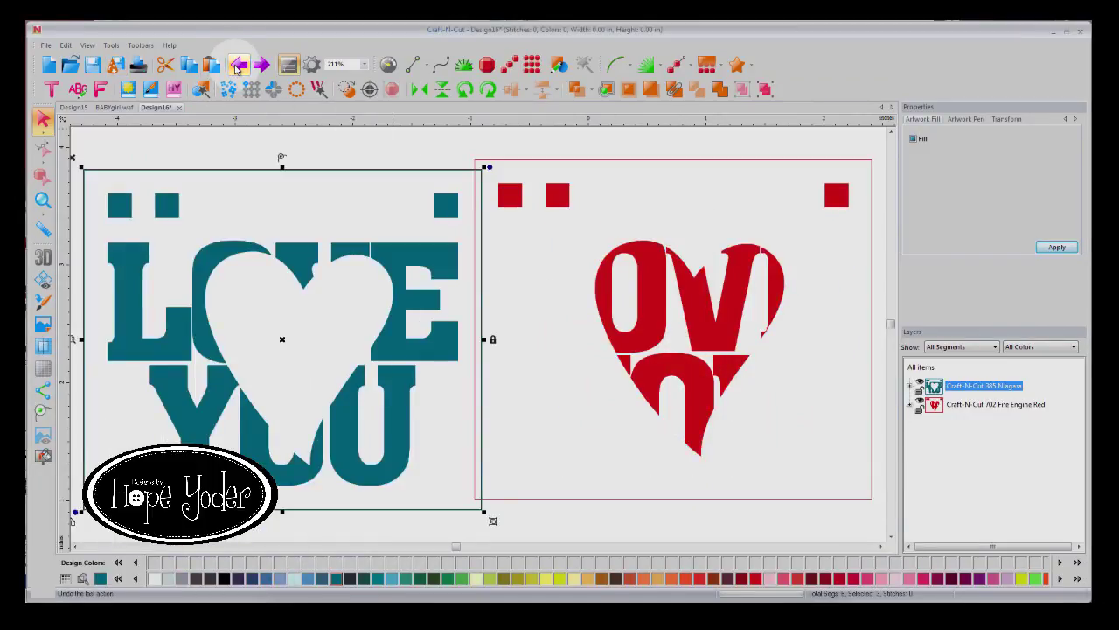
click(238, 67)
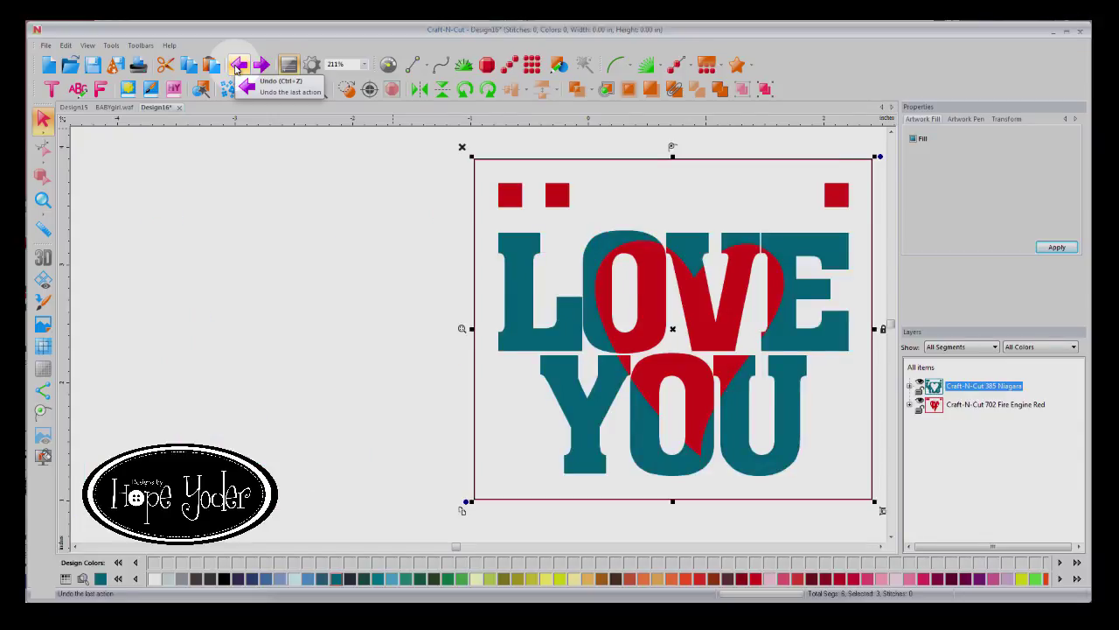
click(238, 67)
drag(449, 172, 892, 521)
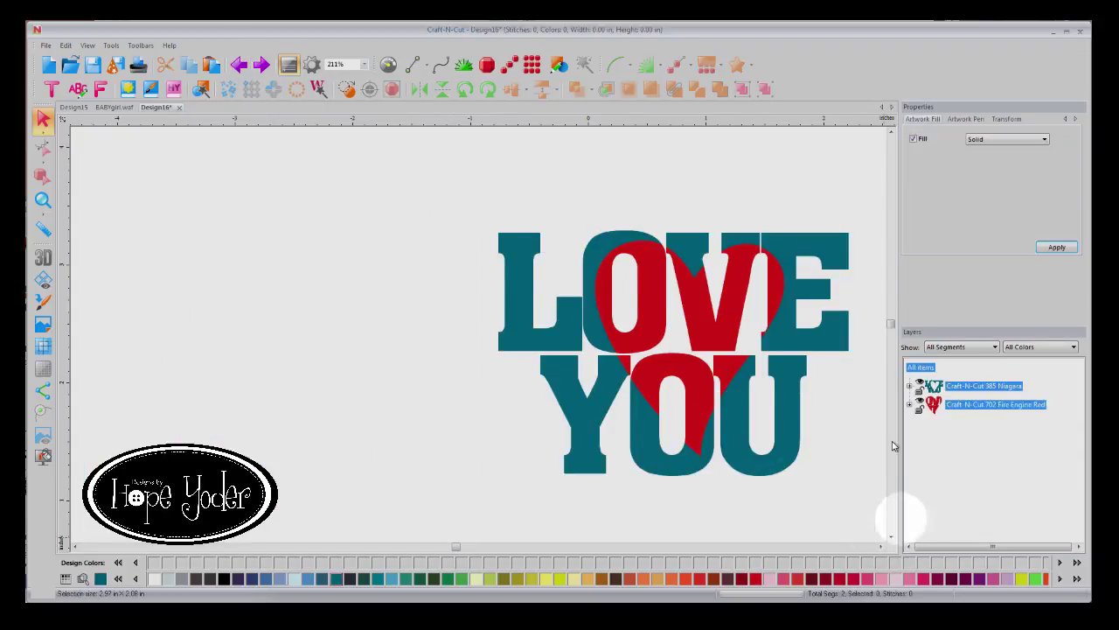
click(238, 65)
Duplicate the design to the left and recolour the right copy's letters 231 Sour Apple
drag(460, 207, 874, 519)
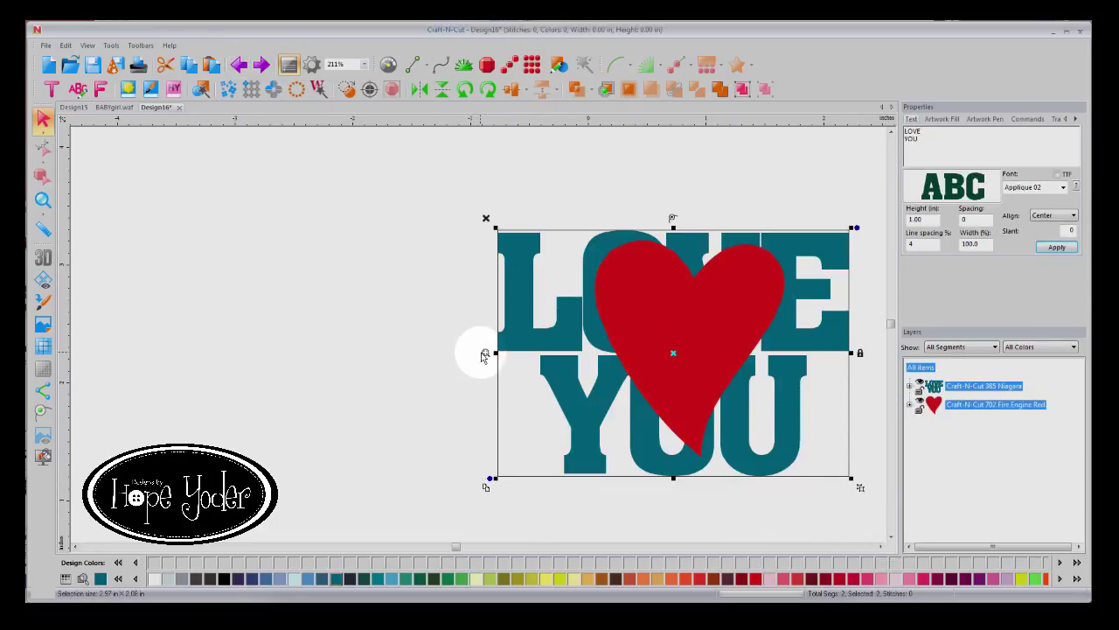
click(489, 487)
key(ctrl+c)
key(ctrl+v)
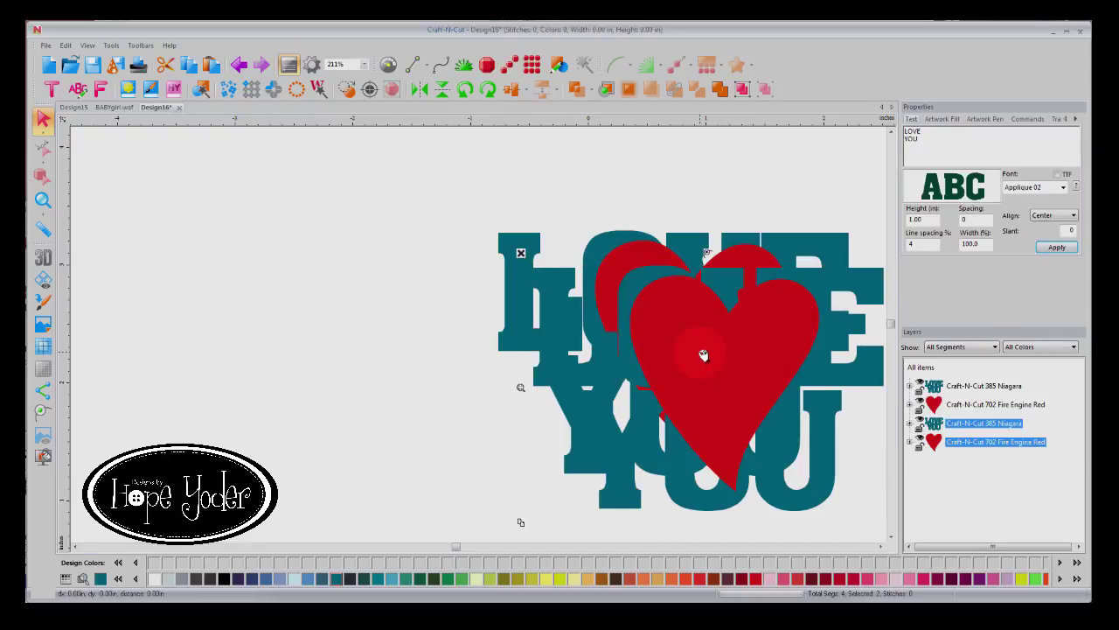
drag(707, 353, 167, 268)
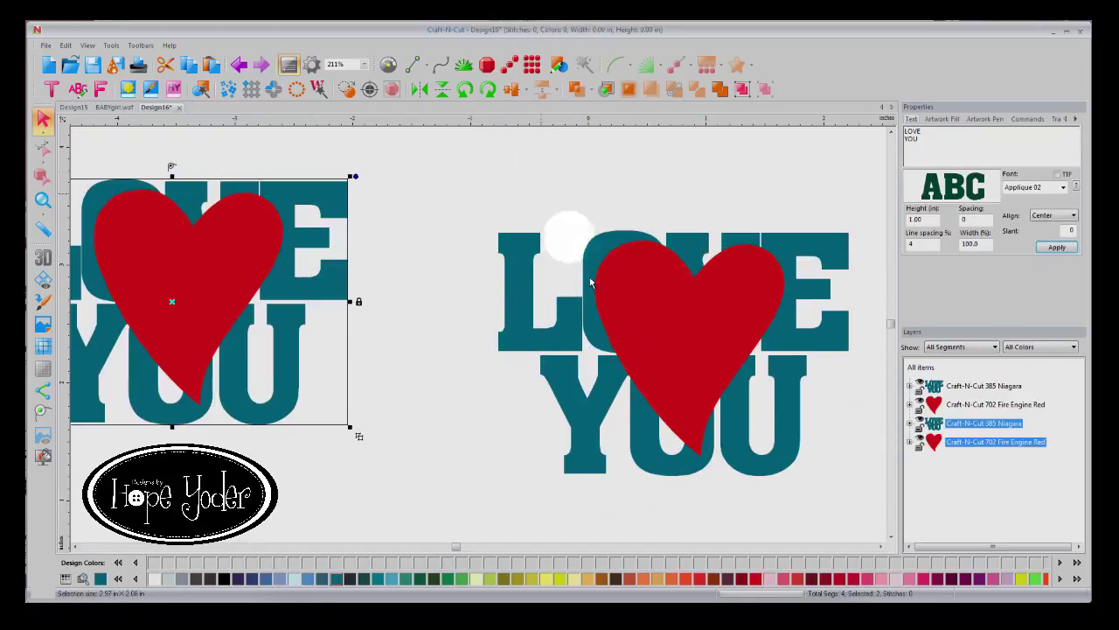
click(601, 254)
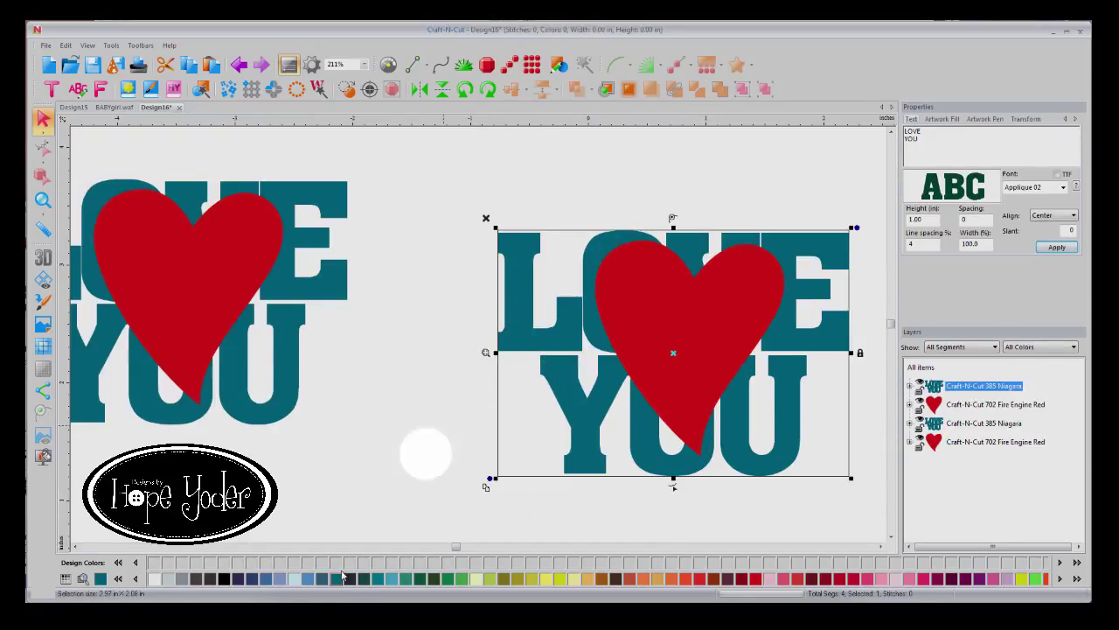
click(462, 577)
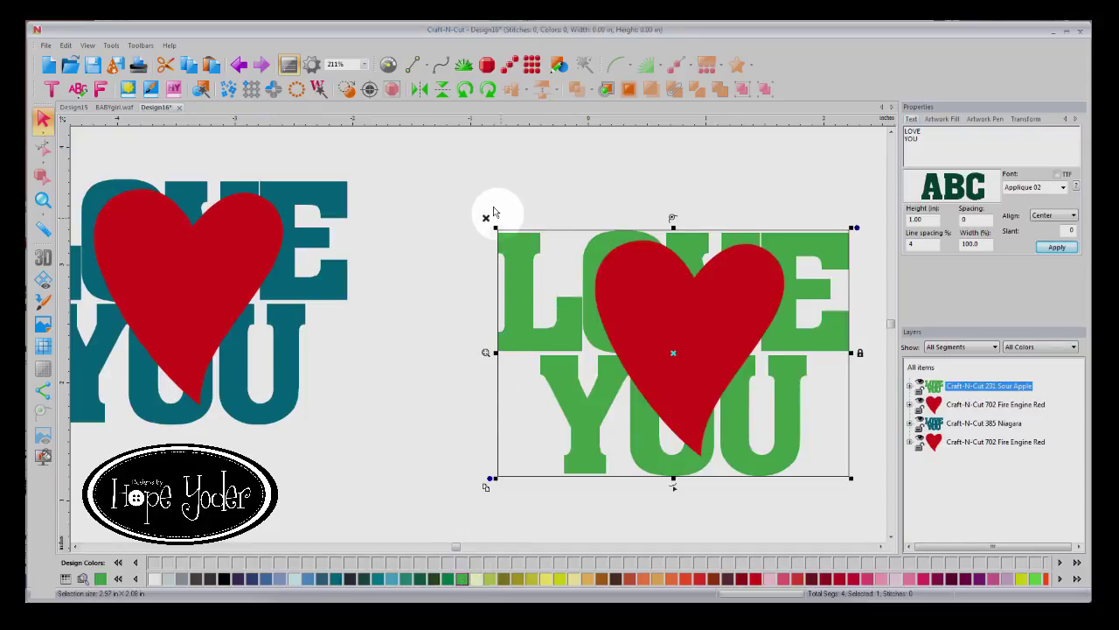
Marquee-select the green LOVE YOU text and heart and apply a regular Knockout
drag(473, 194, 874, 524)
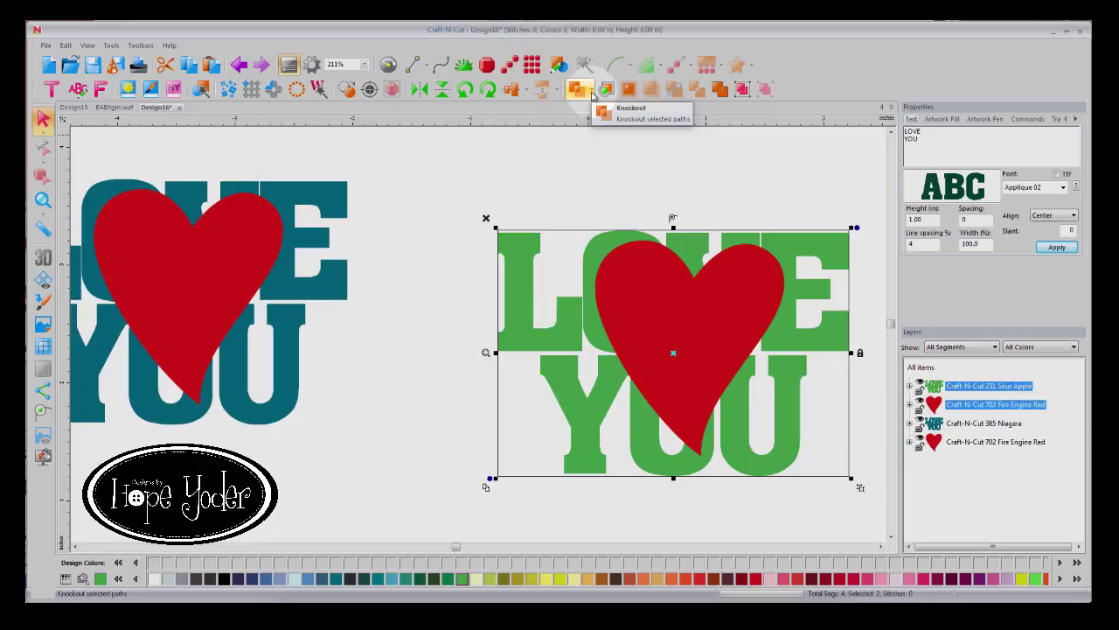
click(594, 92)
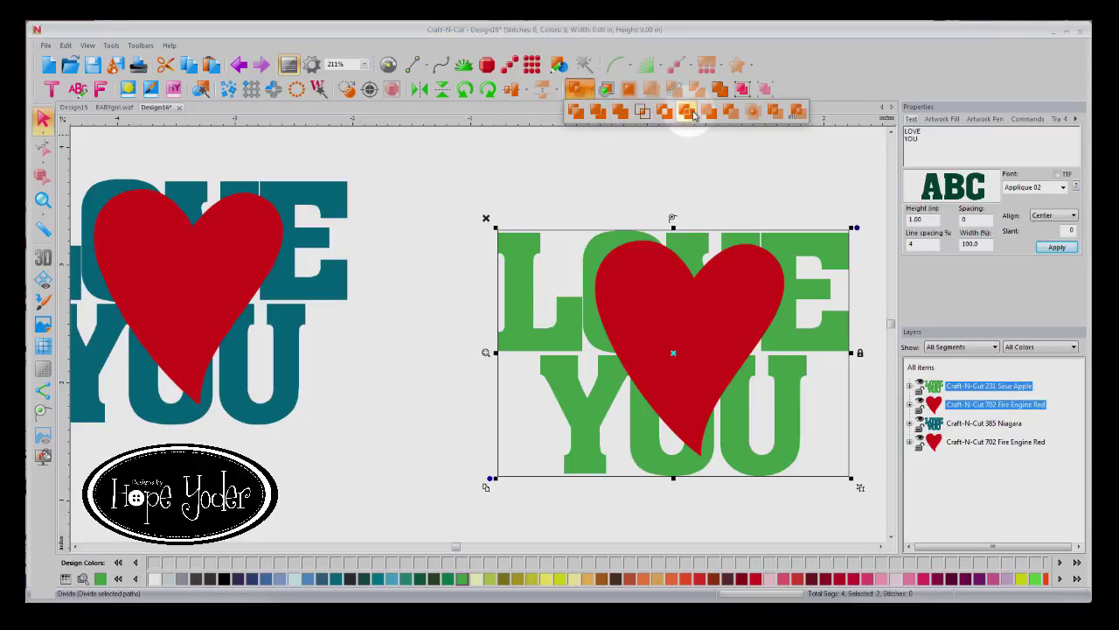
click(774, 111)
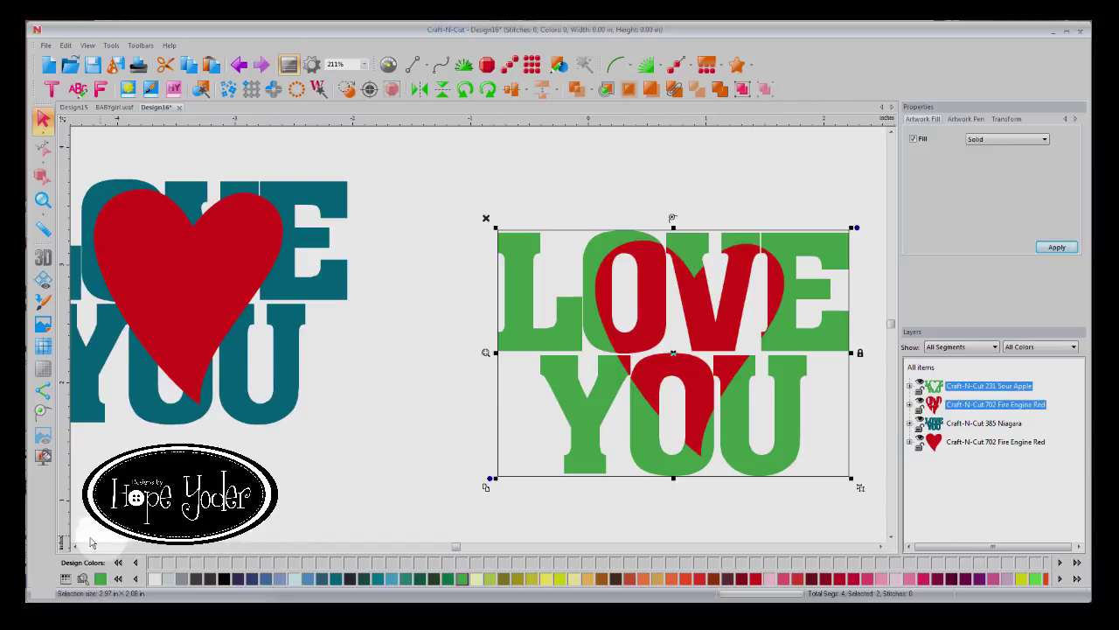
Apply an HTV Knockout to the teal LOVE YOU text and heart
scroll(74, 547, left, 5)
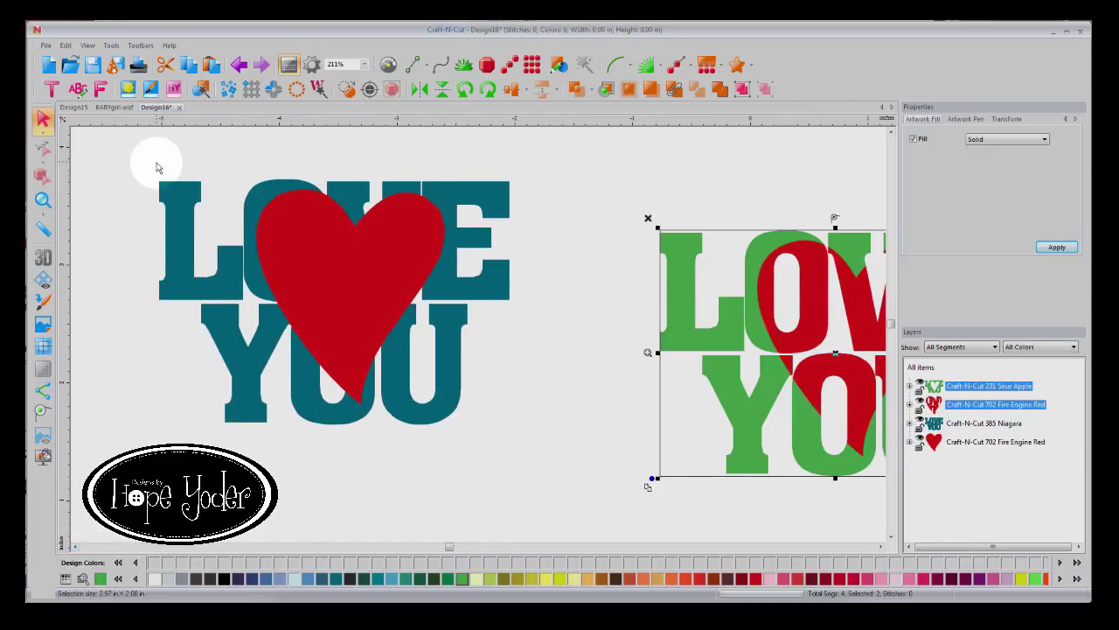
drag(158, 162, 529, 446)
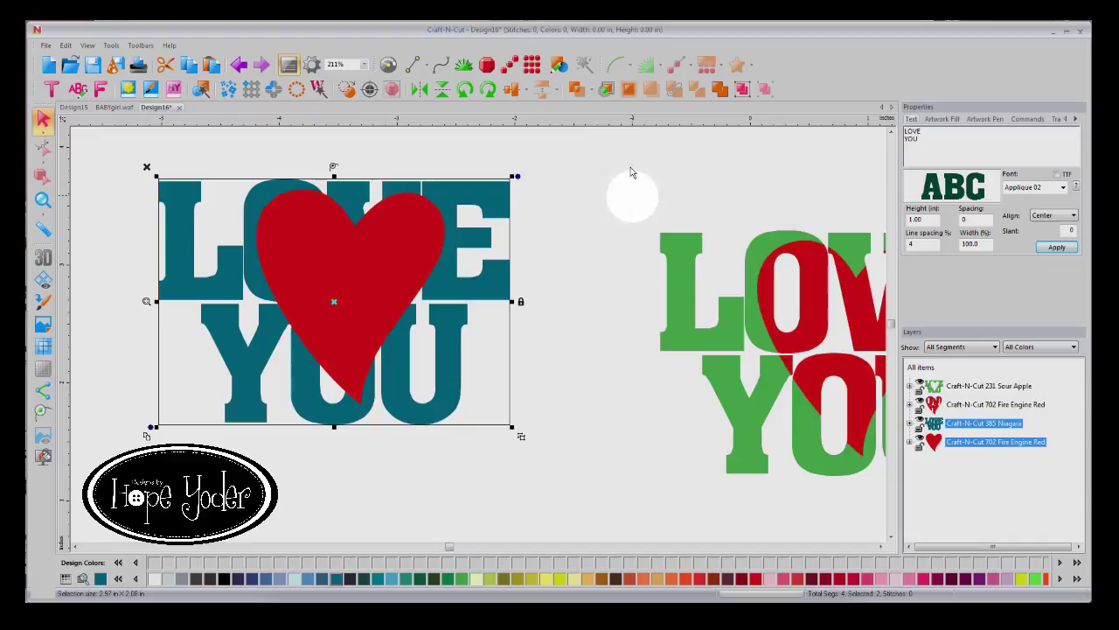
click(579, 90)
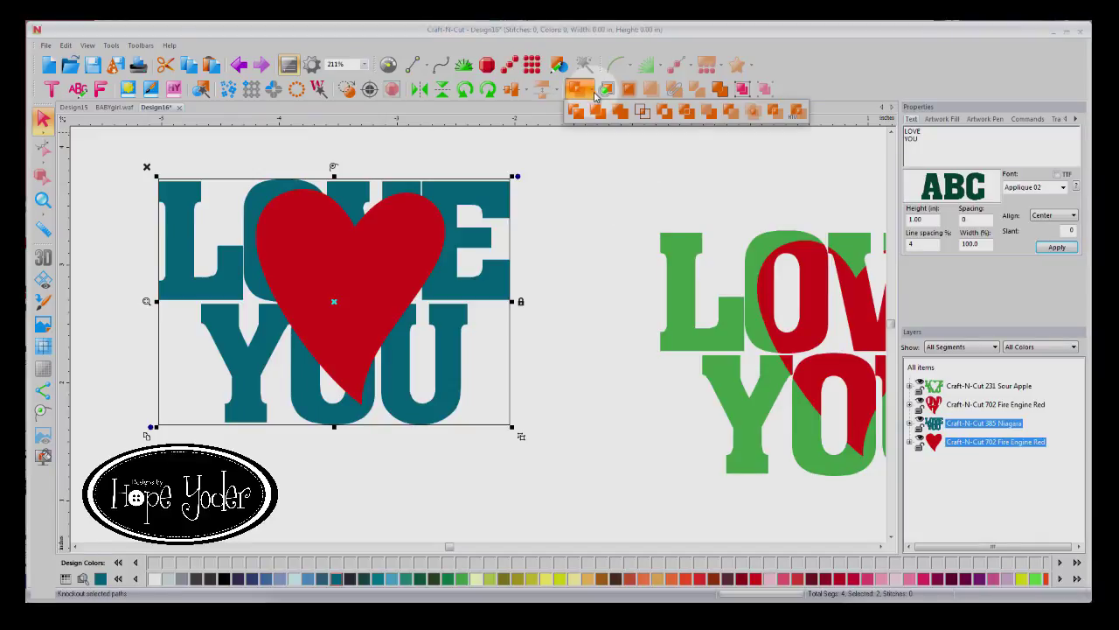
click(797, 115)
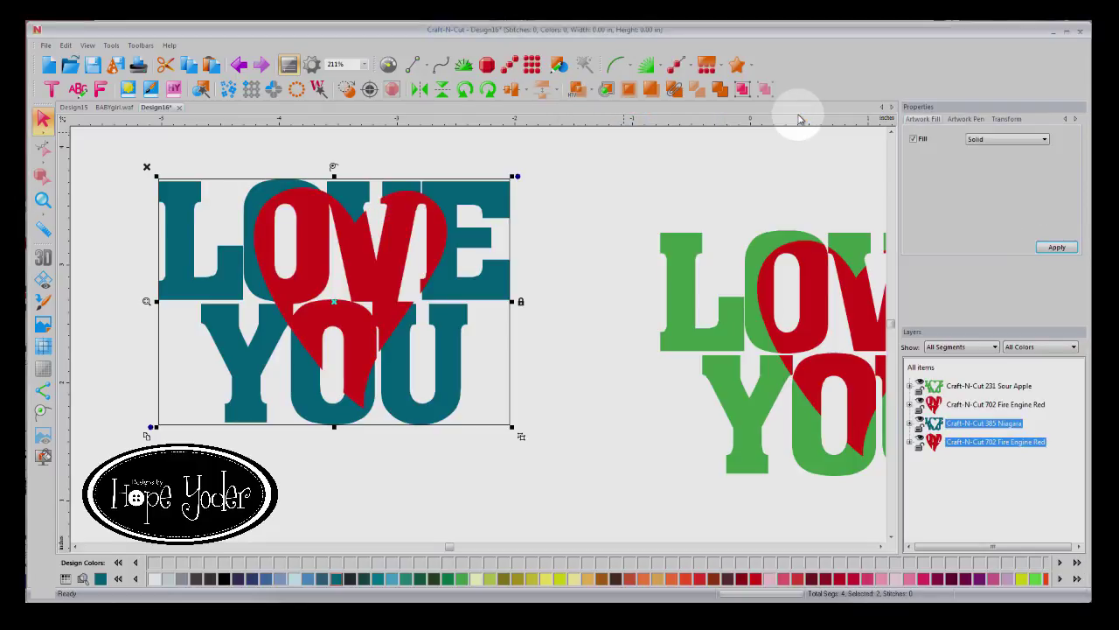
Reselect the teal design and flip it horizontally so the lettering reads backwards
click(912, 369)
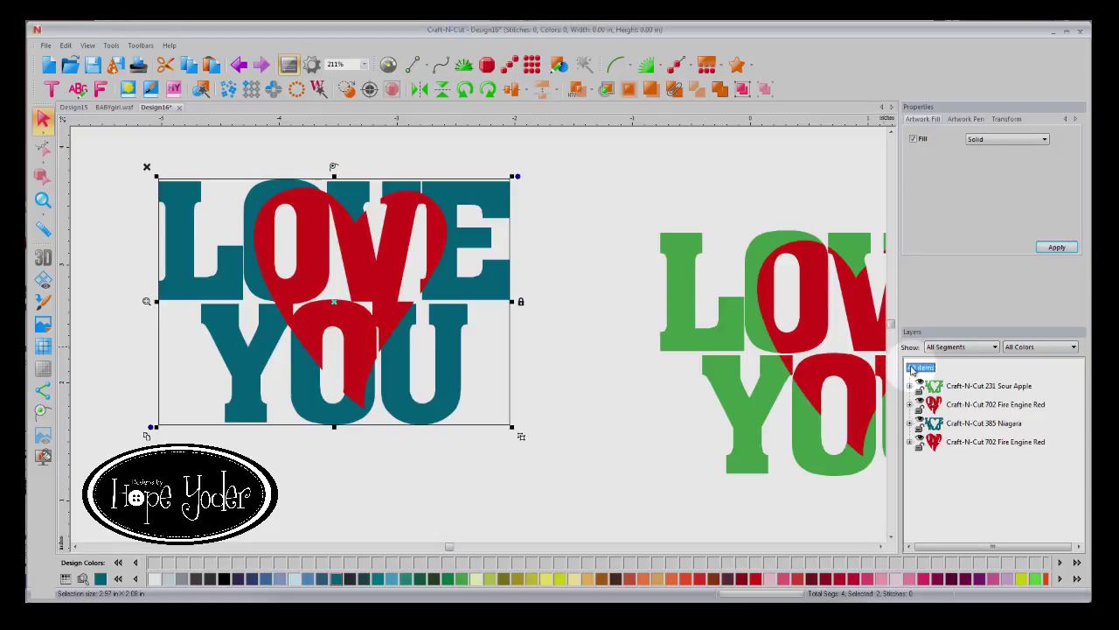
click(732, 151)
drag(137, 163, 600, 482)
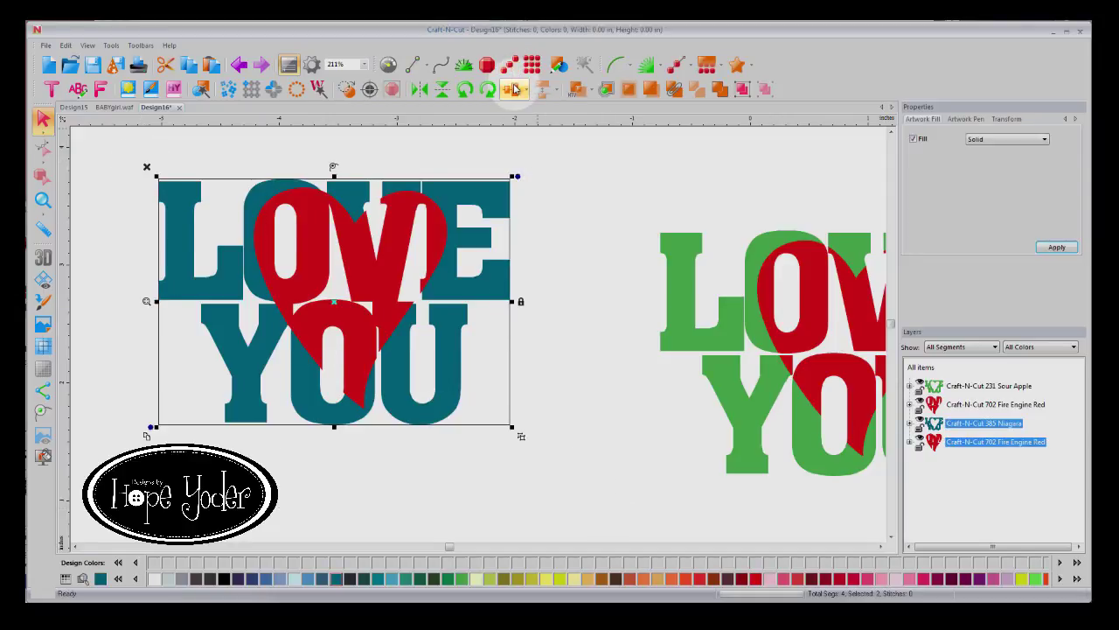
click(418, 90)
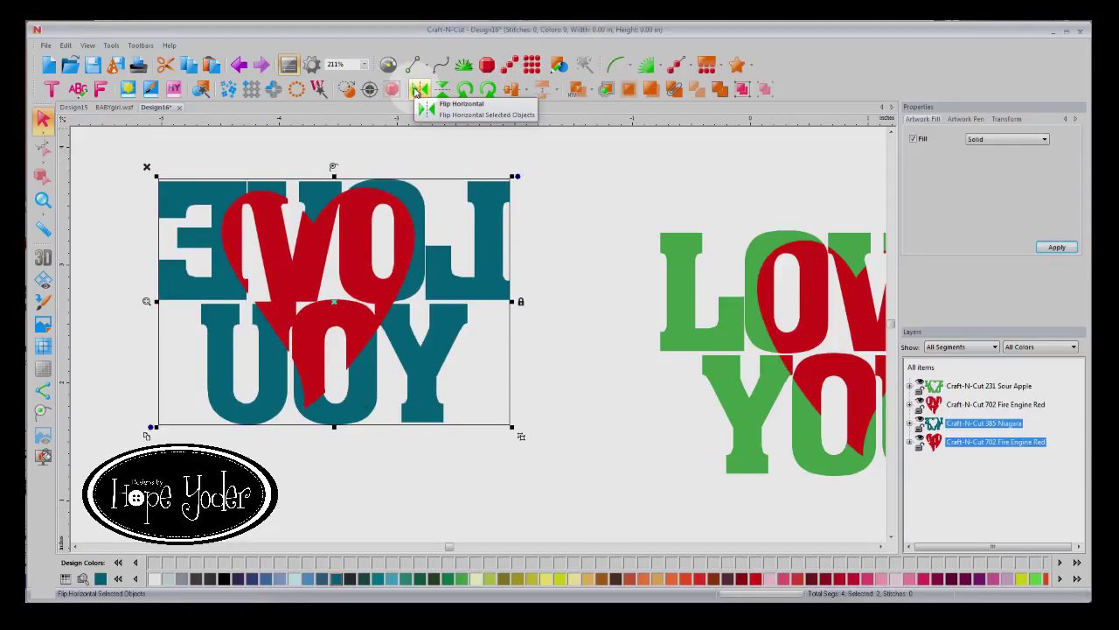
click(42, 199)
Clear the selection so both knockout designs show only as coloured cut outlines
click(507, 261)
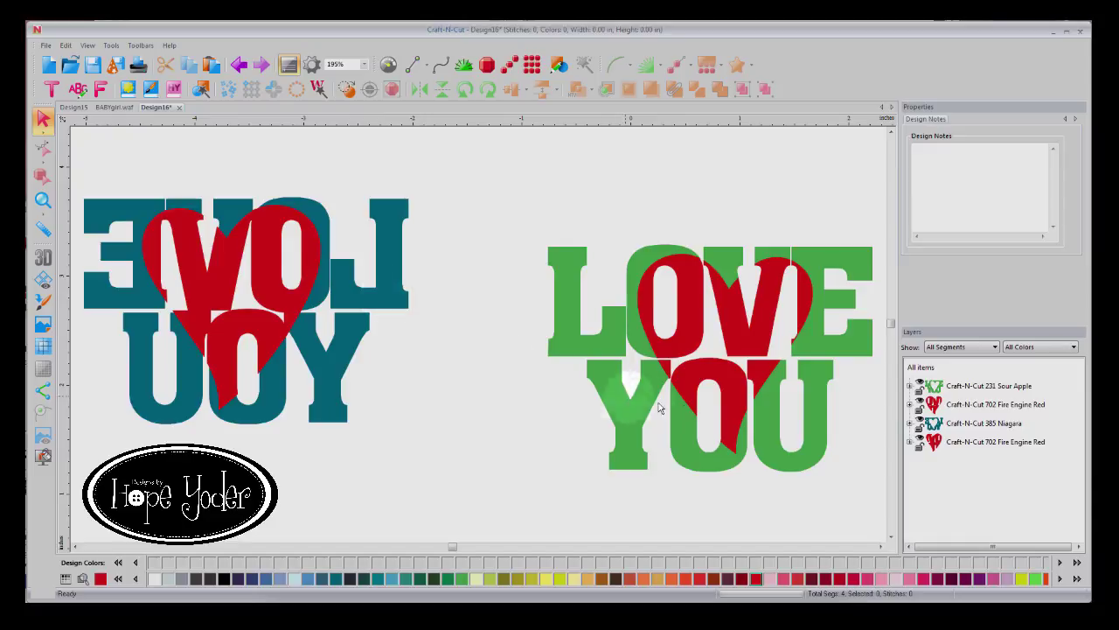
click(962, 443)
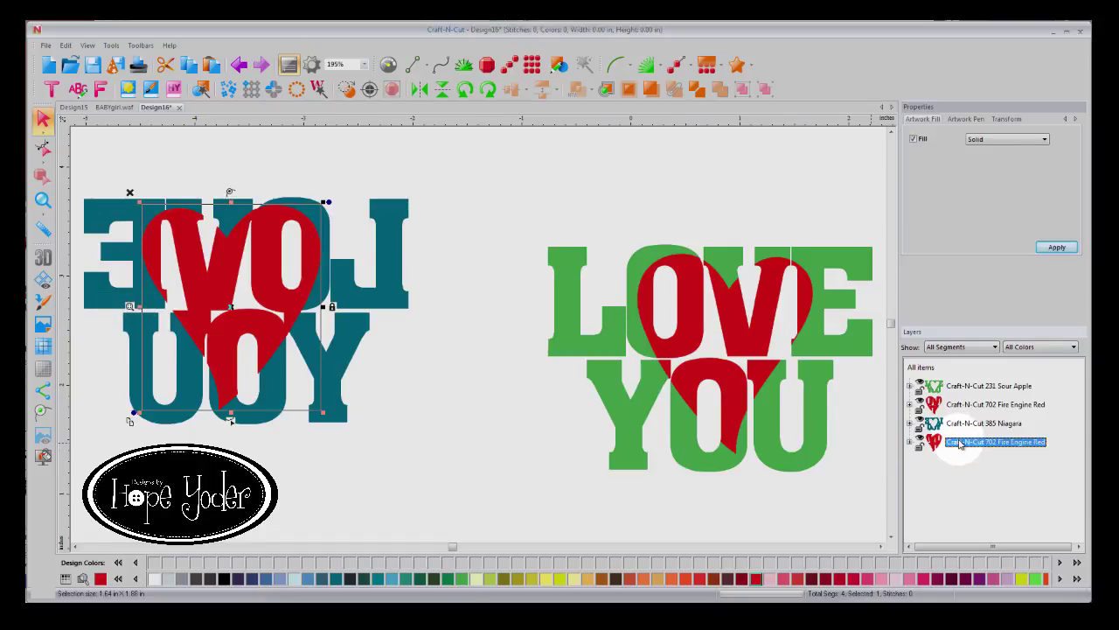
click(131, 155)
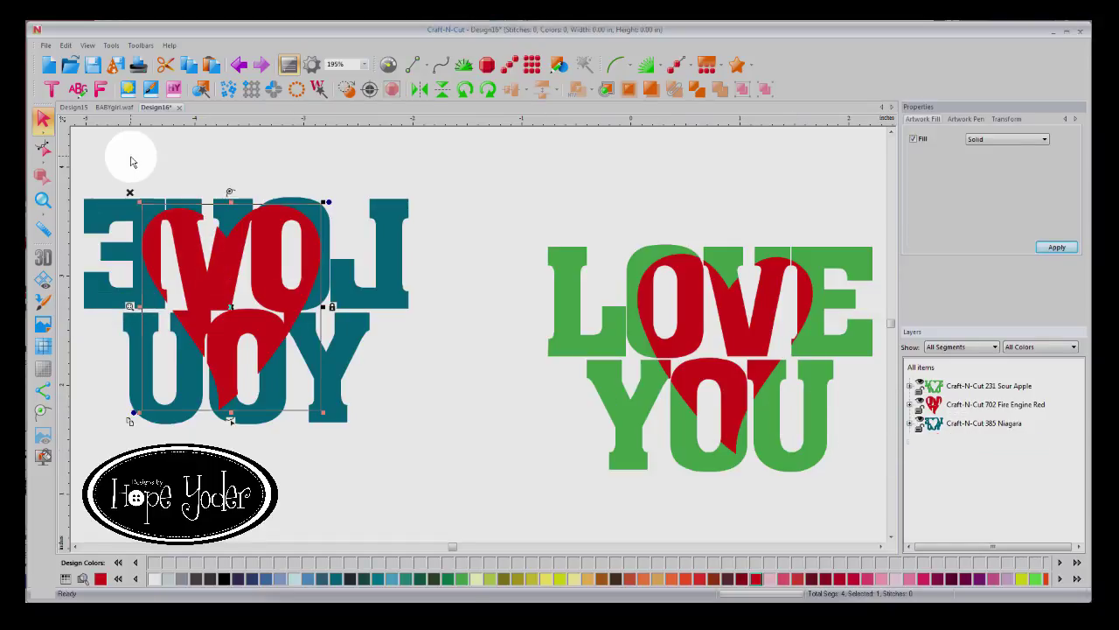
click(42, 280)
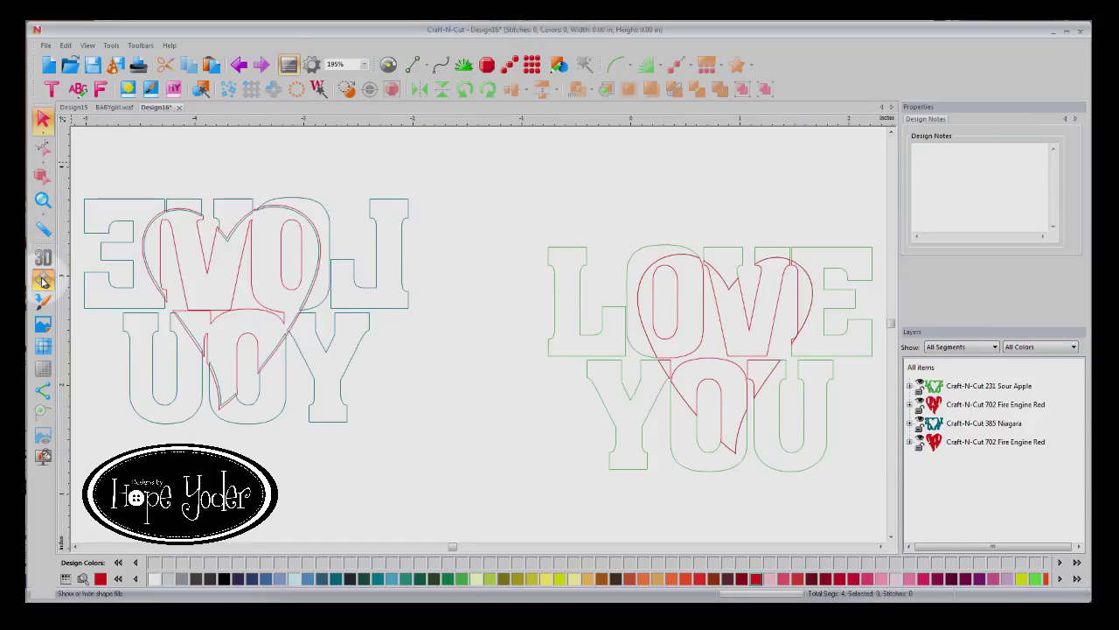
click(43, 199)
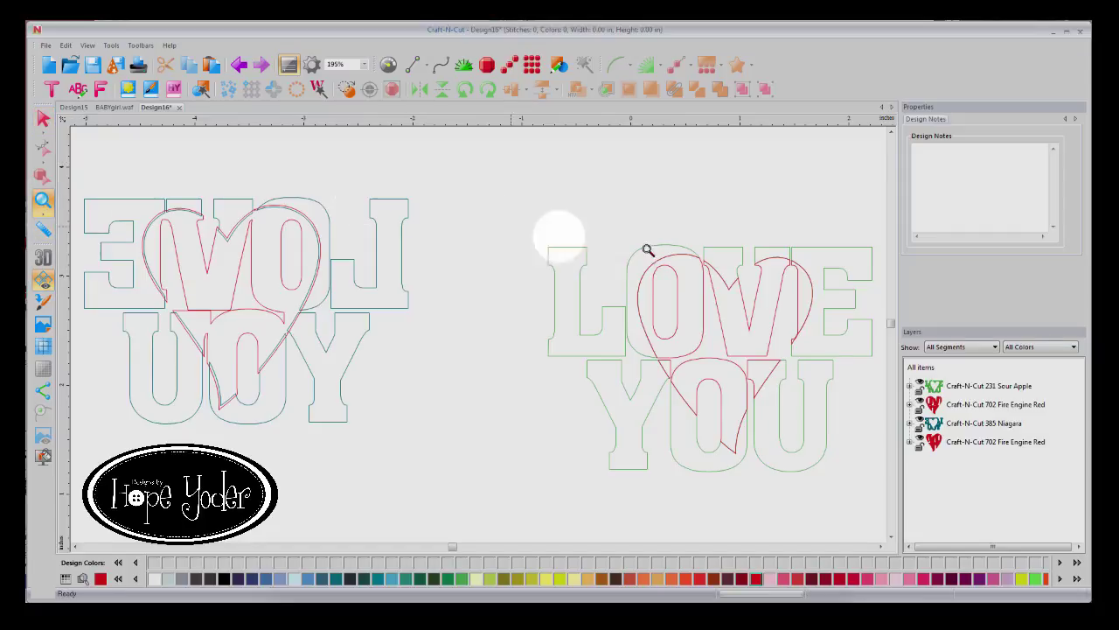
drag(652, 236, 829, 367)
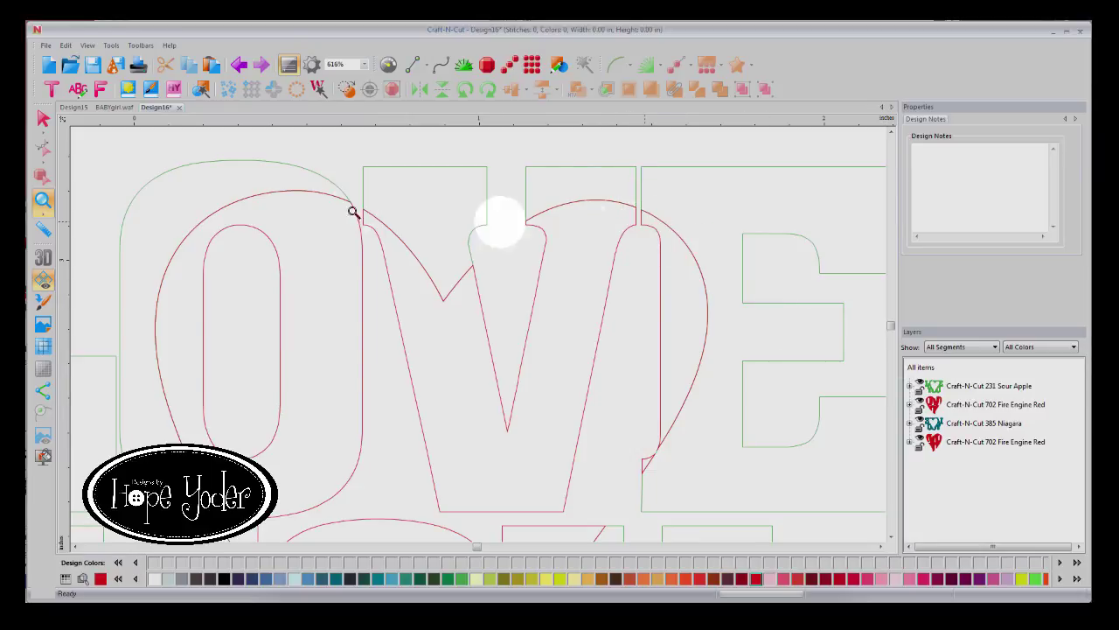
click(43, 121)
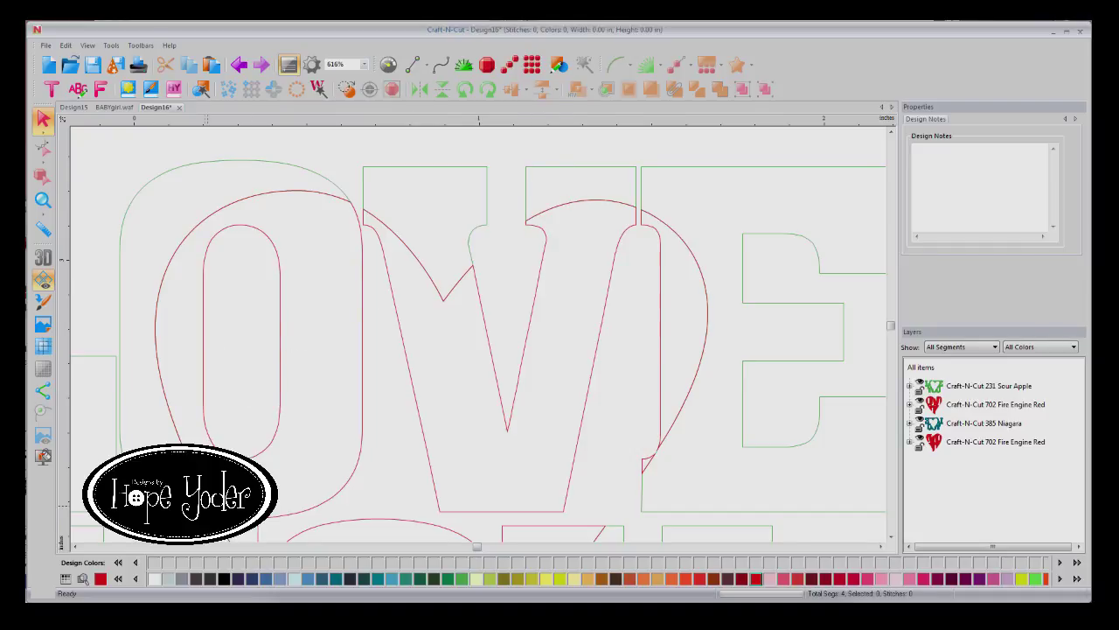
click(76, 547)
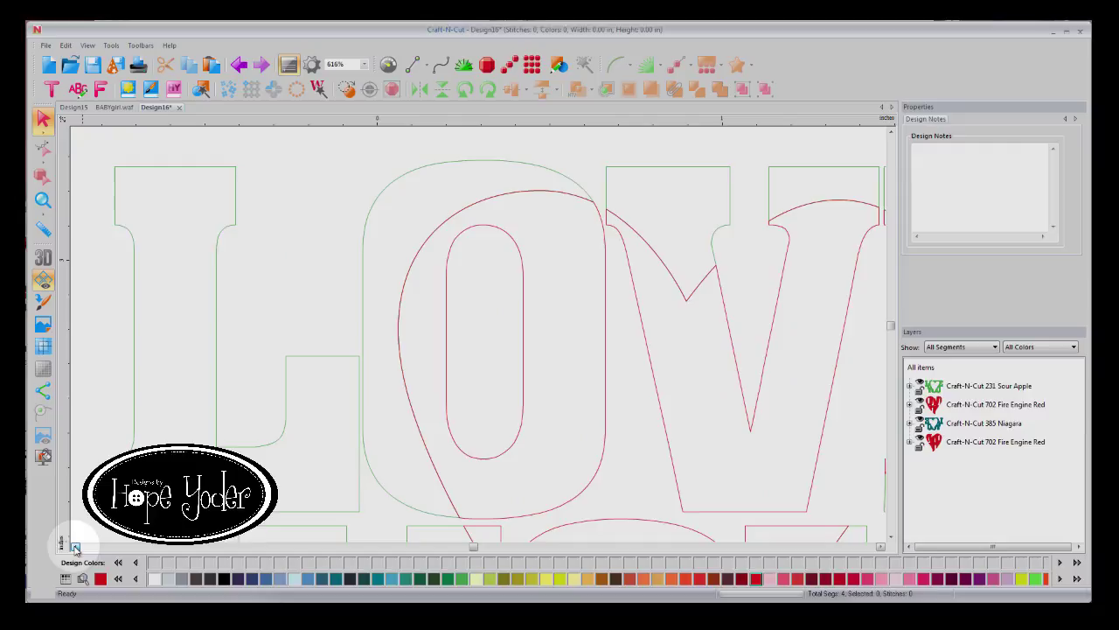
click(75, 548)
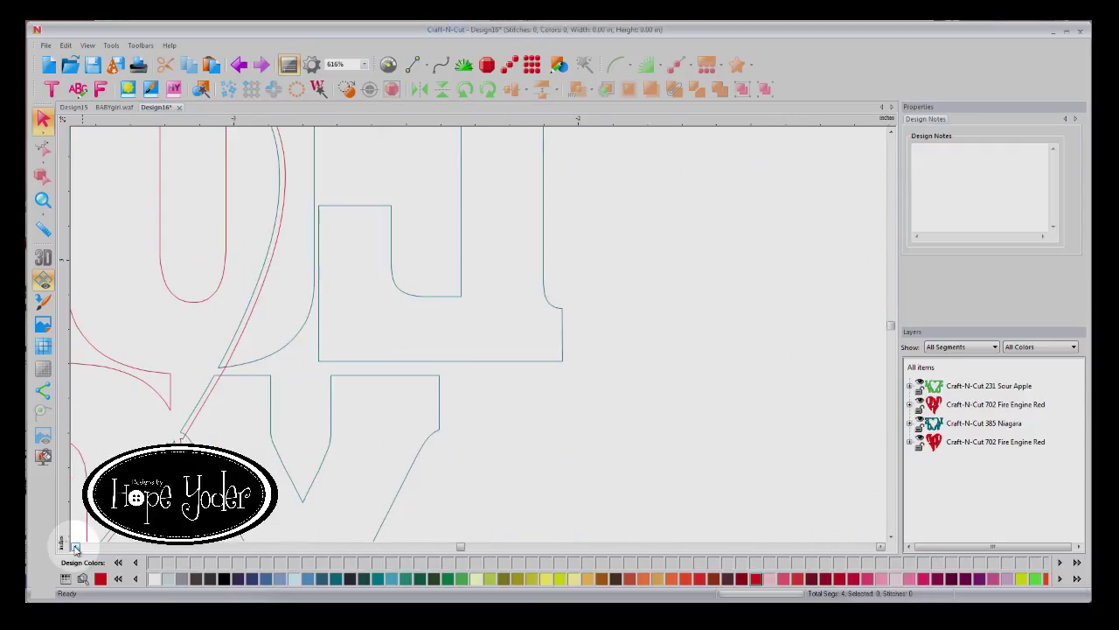
click(75, 547)
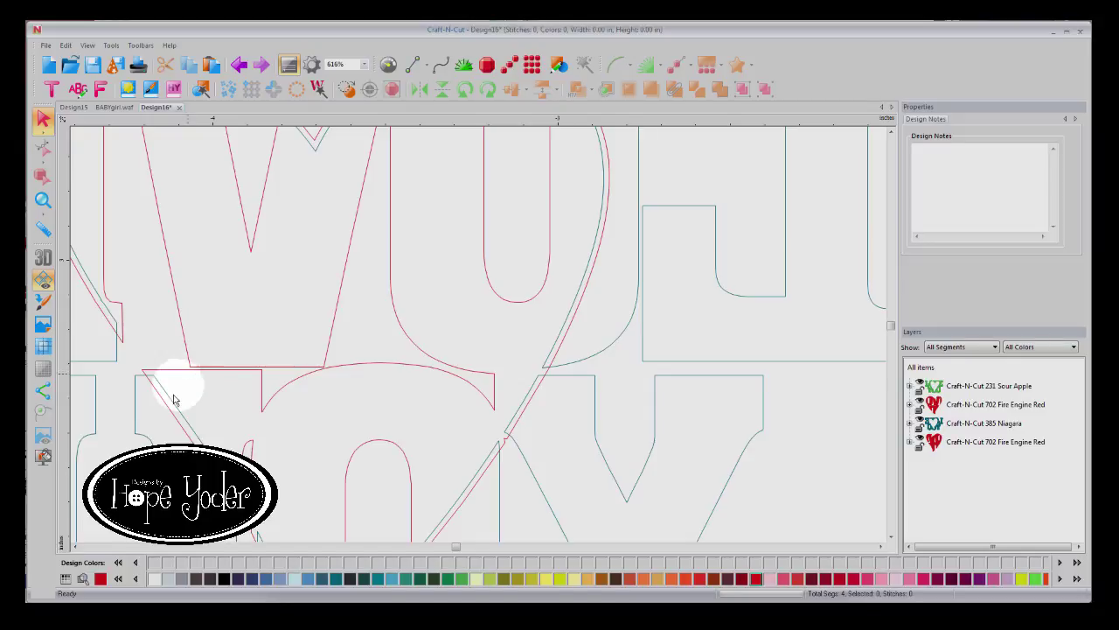
click(42, 202)
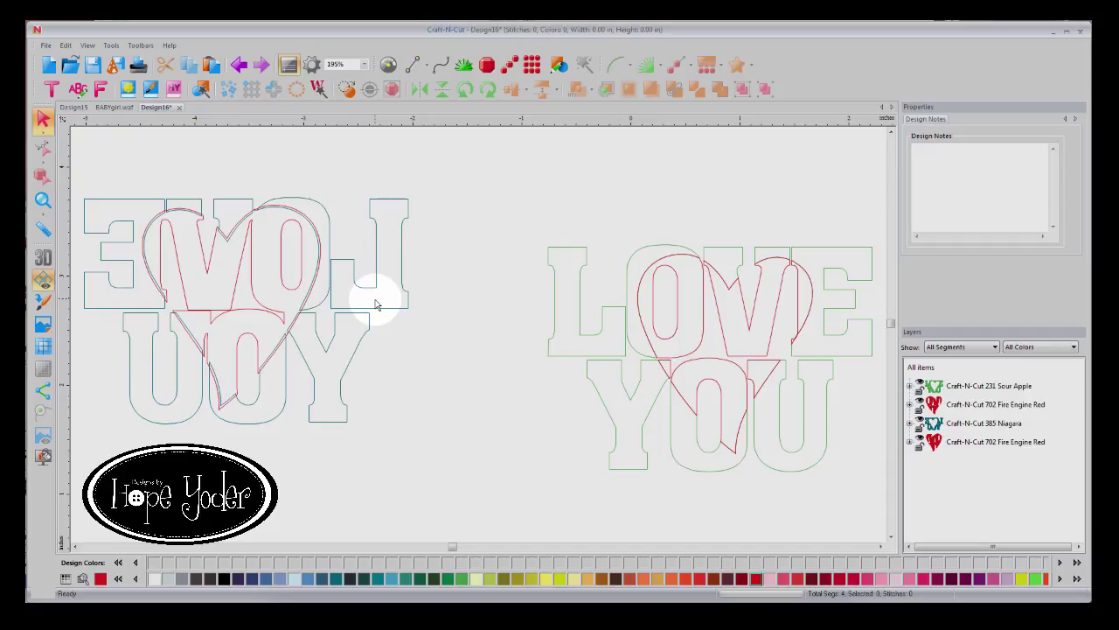
Show shape fills again and undo four times to revert the mirror, knockouts and green lettering
click(302, 299)
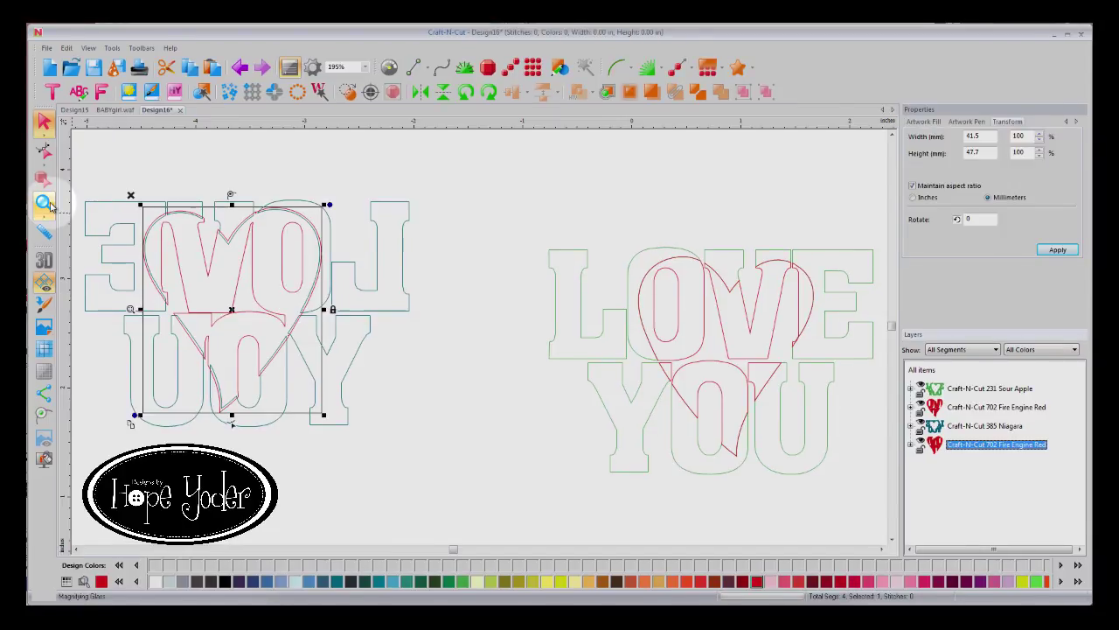
click(43, 282)
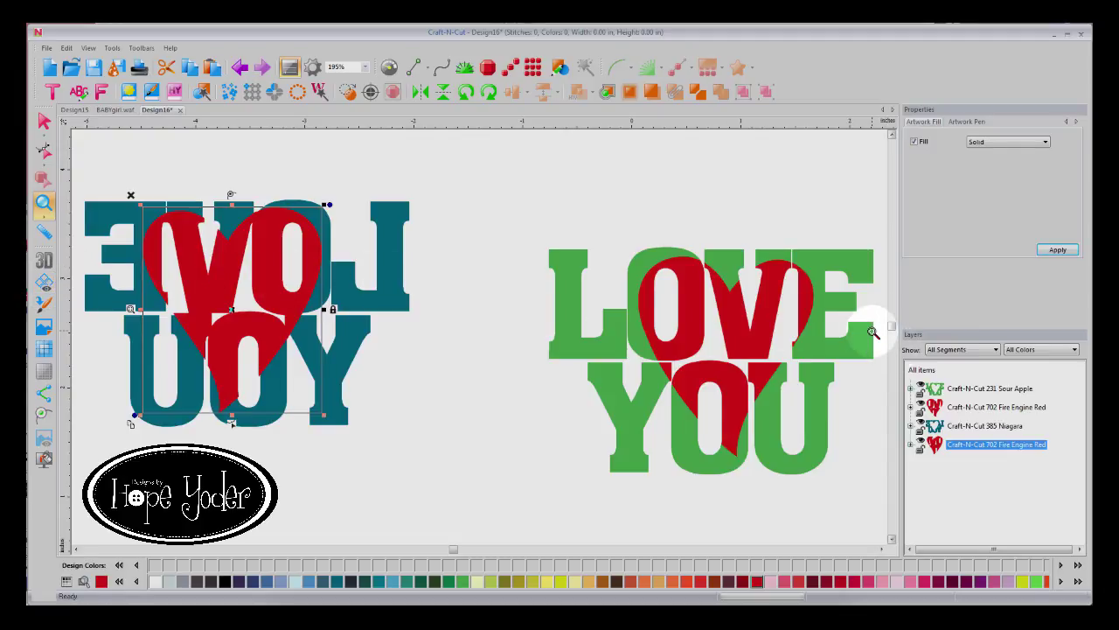
click(238, 68)
click(238, 68)
click(238, 68)
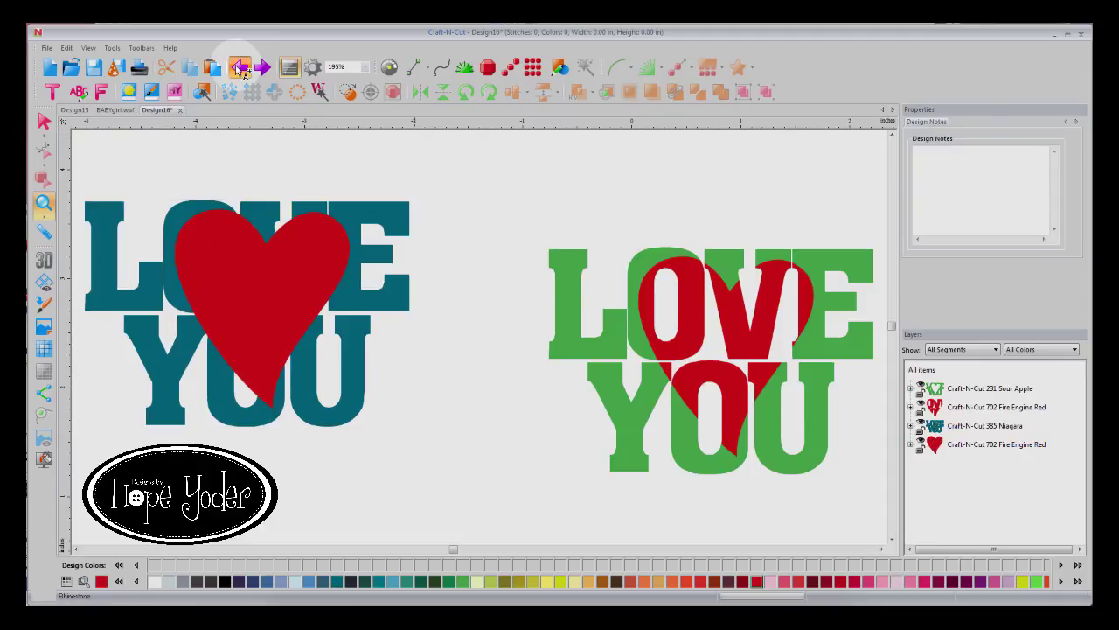
click(238, 69)
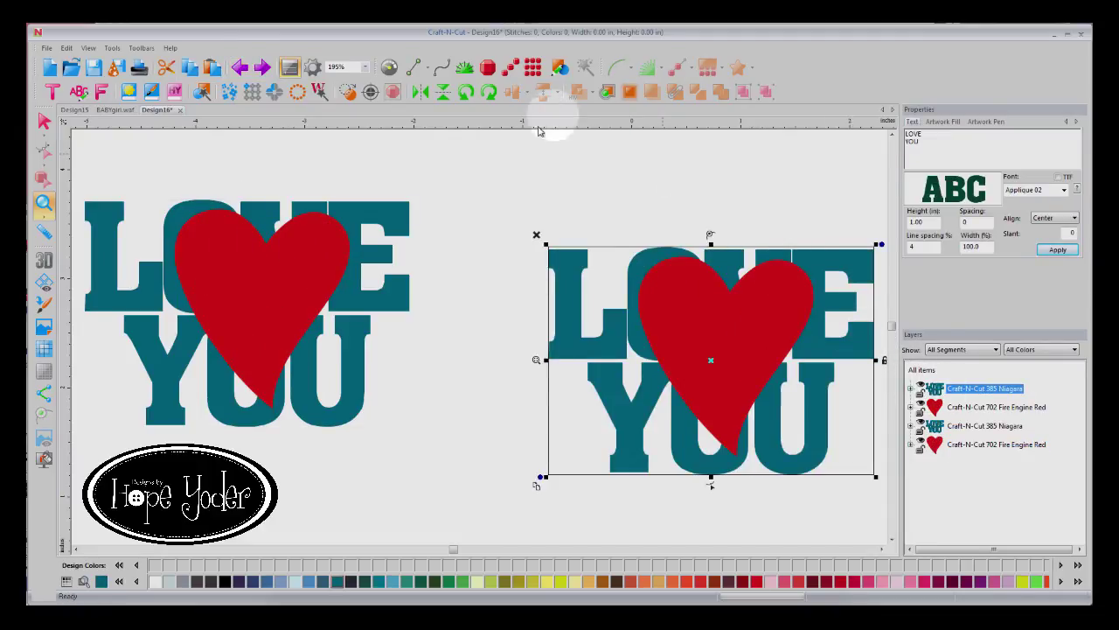
Return to full view, marquee-select the right design's LOVE YOU text and red heart, then show knockout options
click(521, 185)
right_click(549, 257)
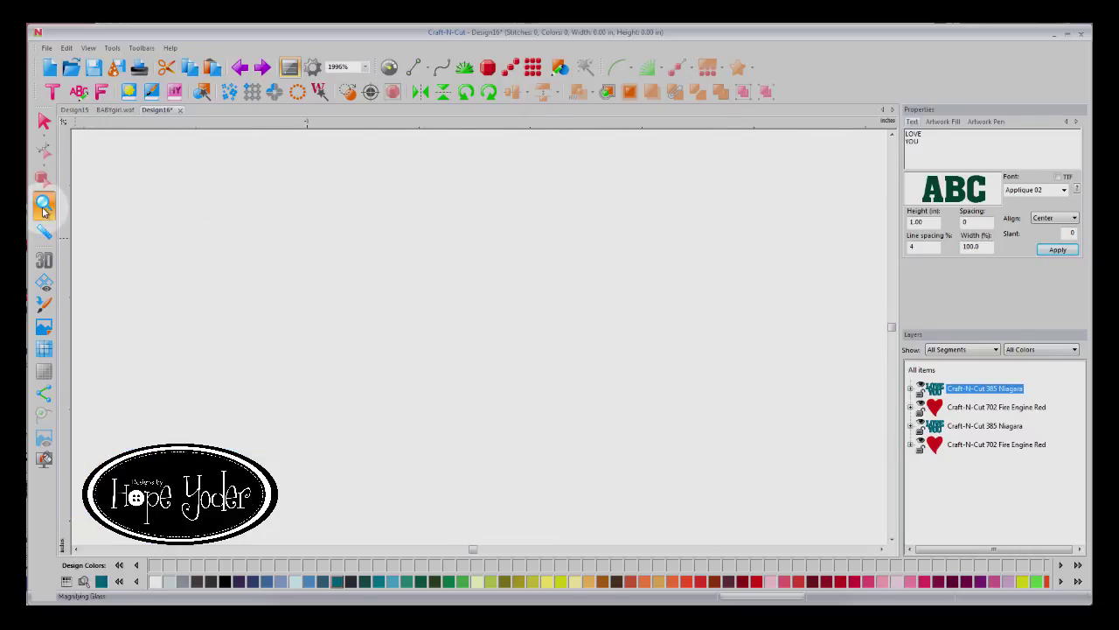
click(44, 121)
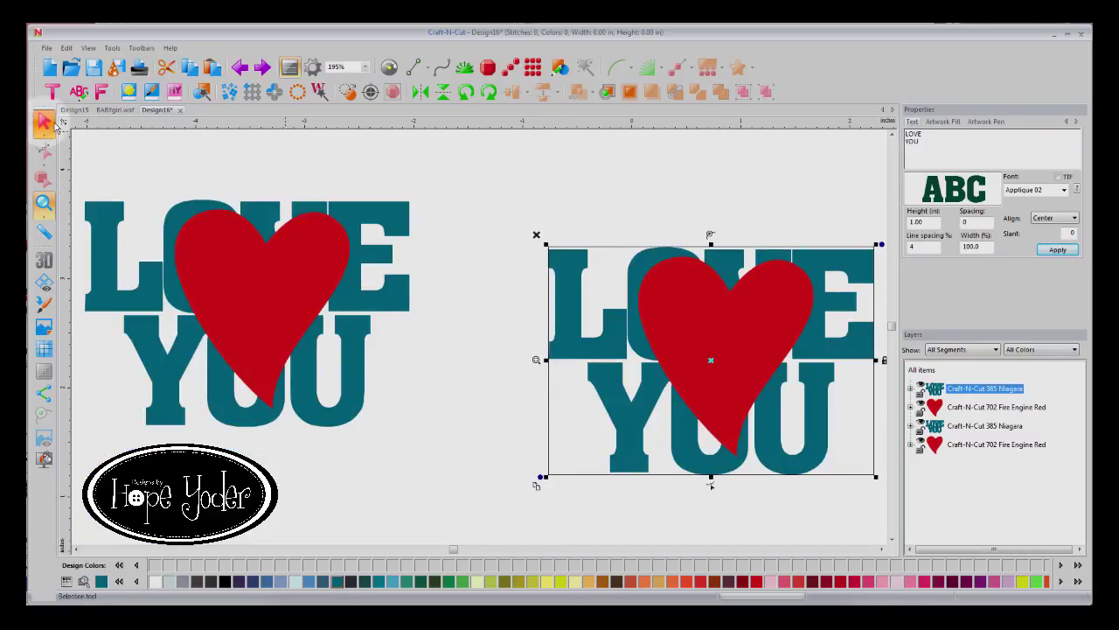
drag(521, 193, 936, 536)
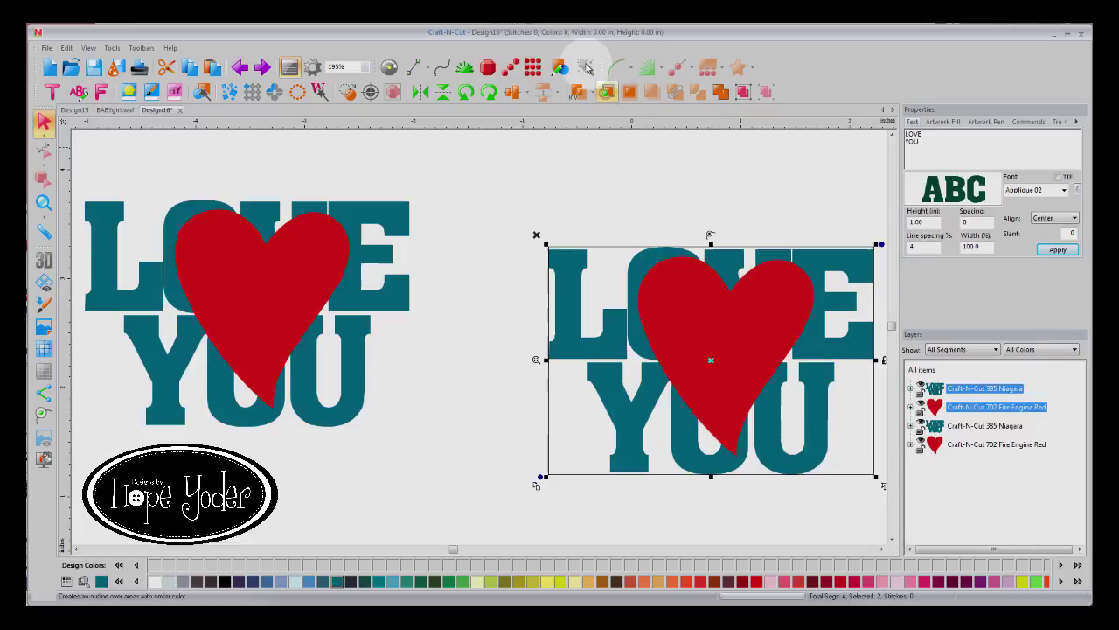
click(579, 92)
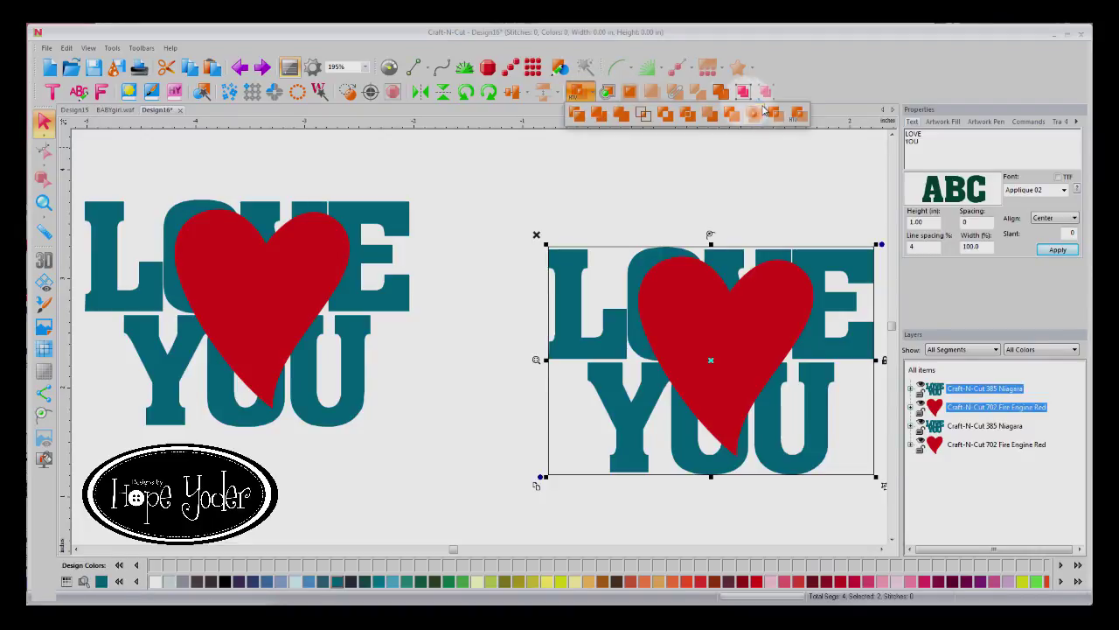